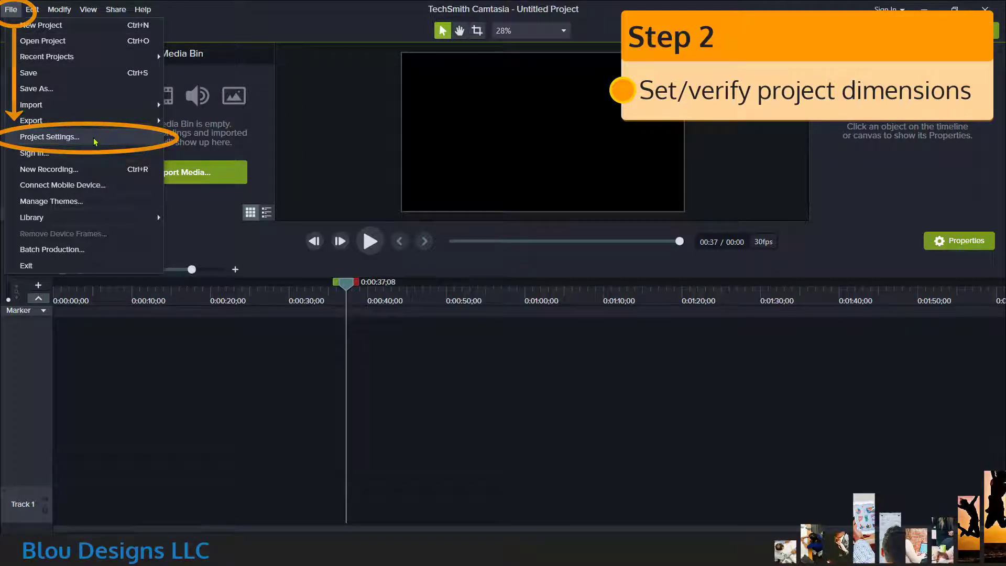
# Check the project's canvas dimension presets, keep 1080p HD (1920x1080), and apply the project settings.
pyautogui.click(63, 138)
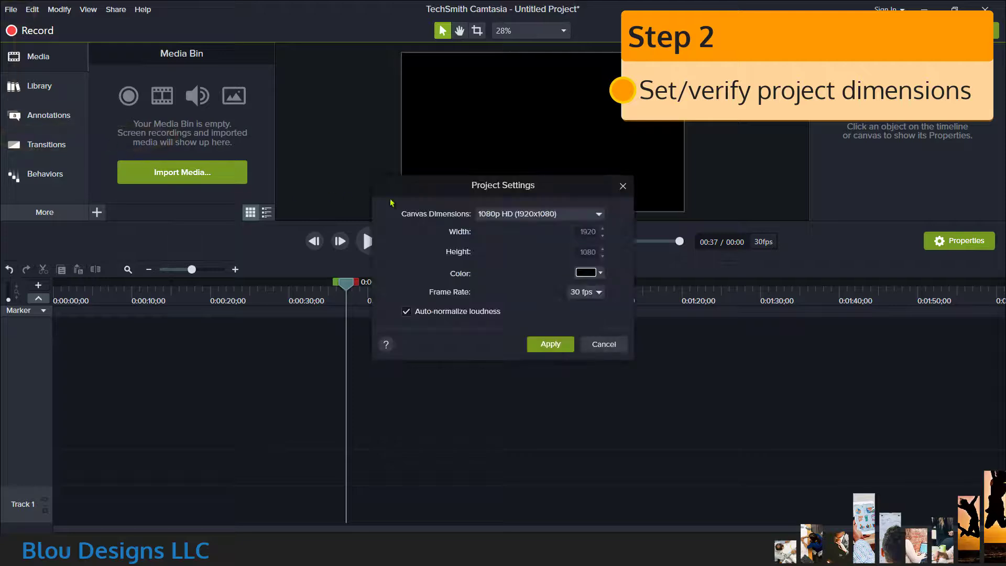
pyautogui.click(600, 214)
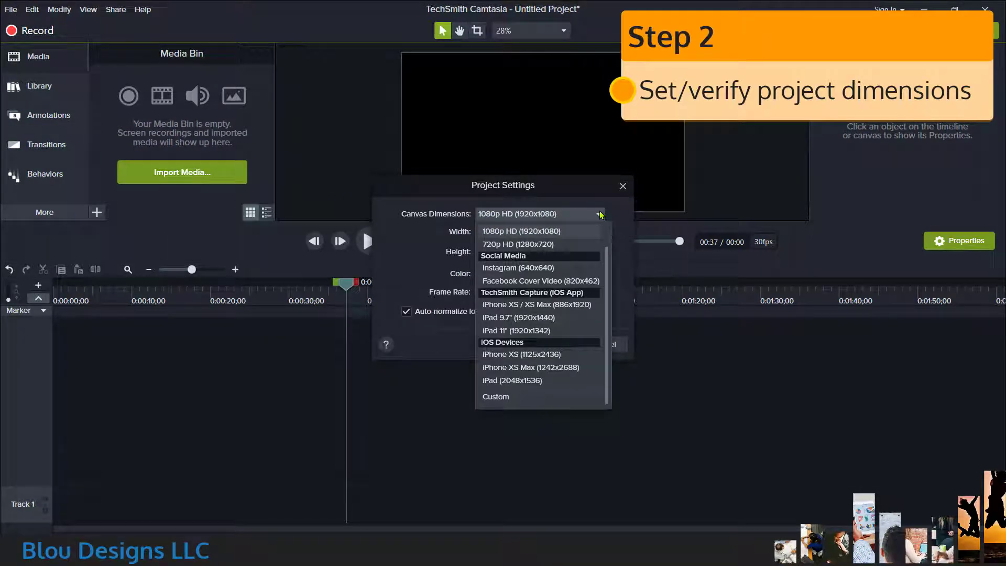
pyautogui.click(600, 214)
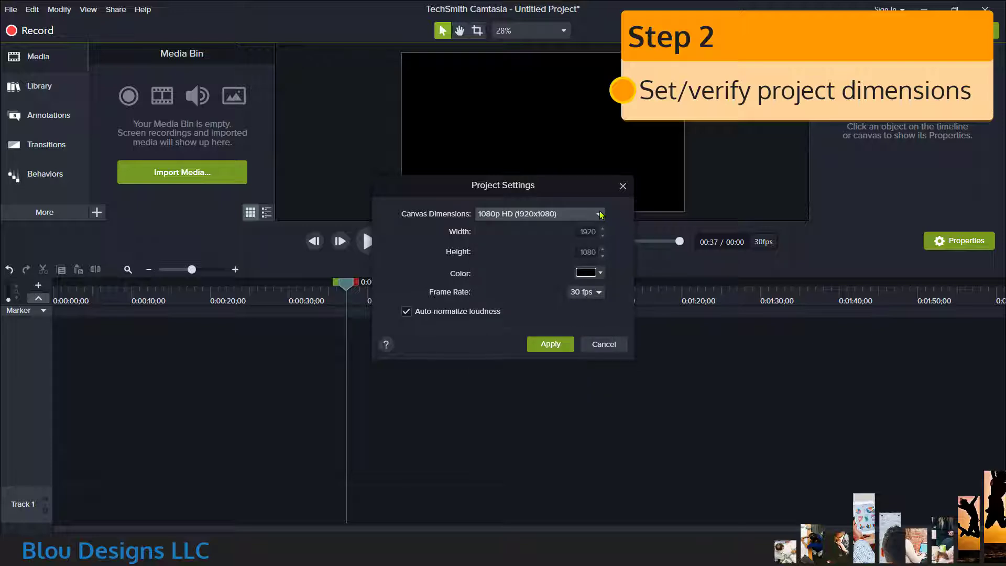
pyautogui.click(560, 346)
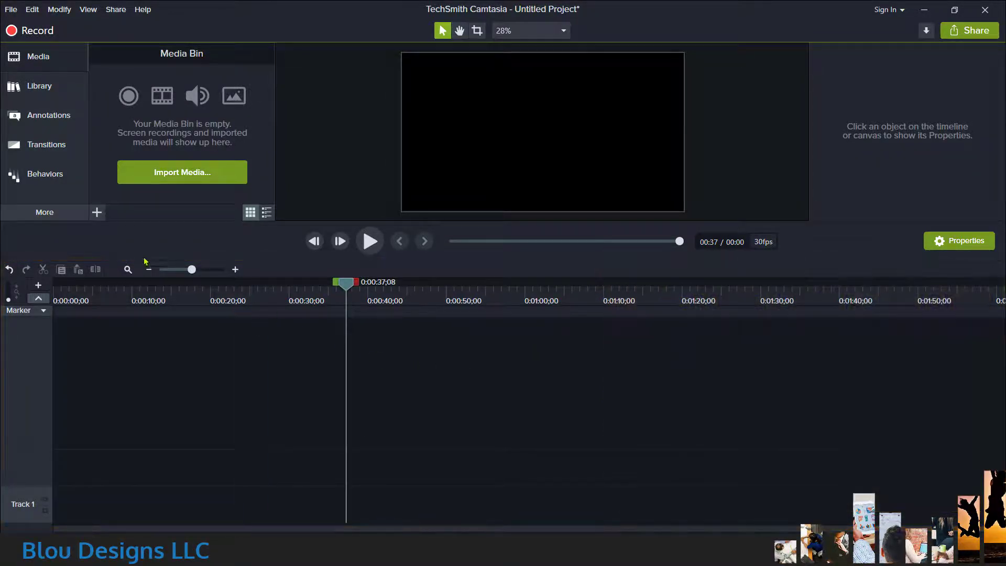
# Import both media files from the Camtasia-Demo folder, video1632994104.mp4 and the purple 928740_b0e32ce background file.
pyautogui.click(97, 213)
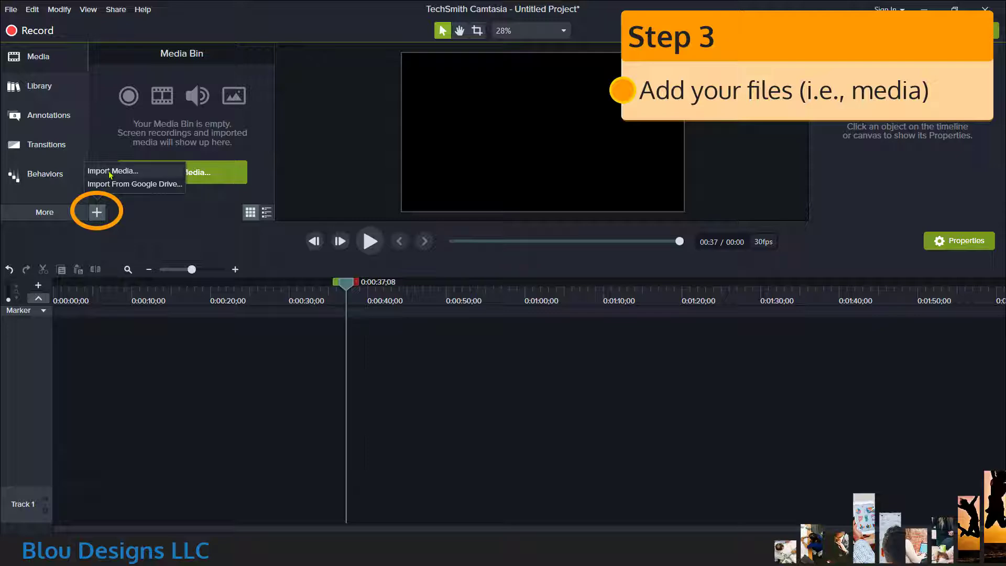
pyautogui.click(156, 172)
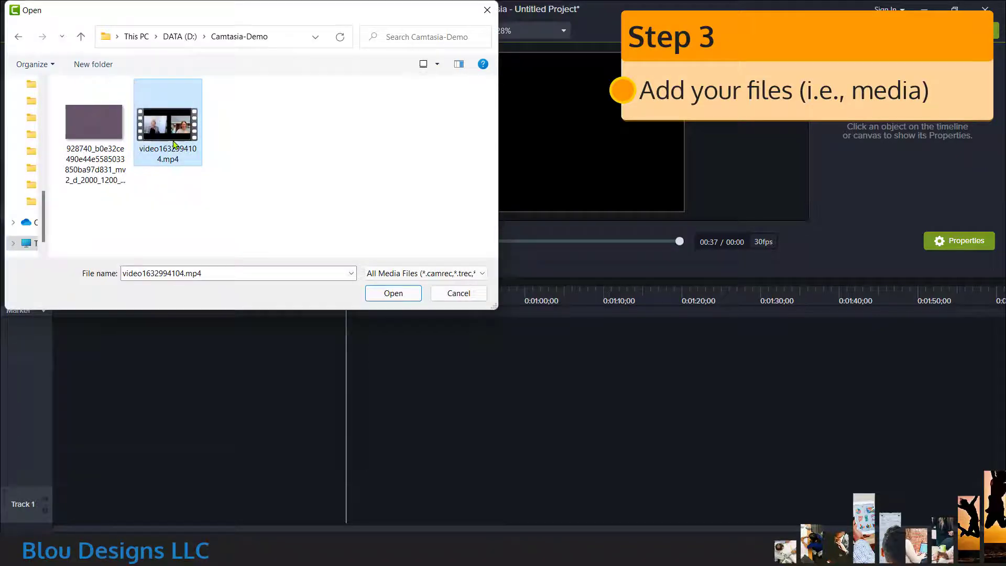
pyautogui.keyDown('ctrl'); pyautogui.click(85, 149); pyautogui.keyUp('ctrl')
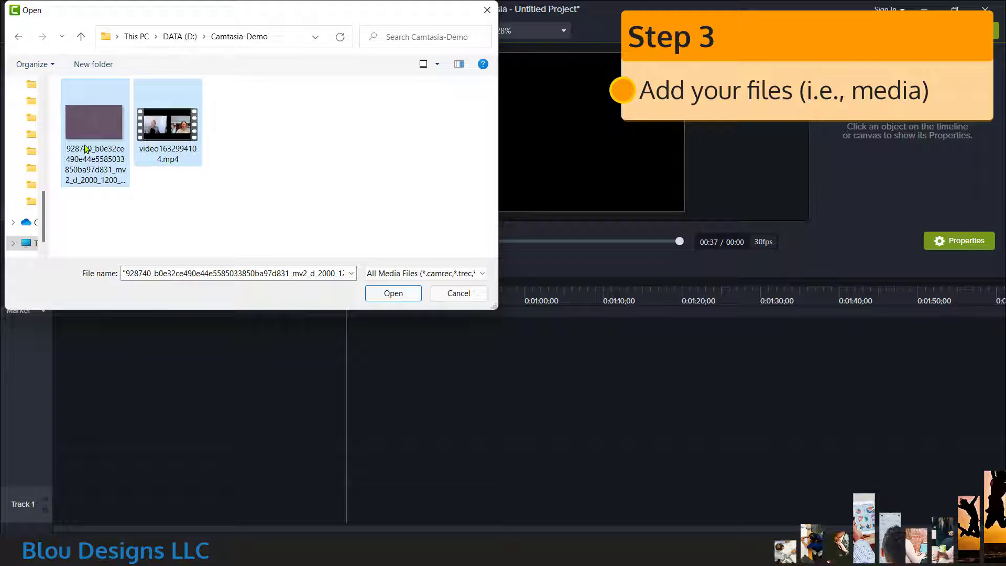
pyautogui.click(379, 294)
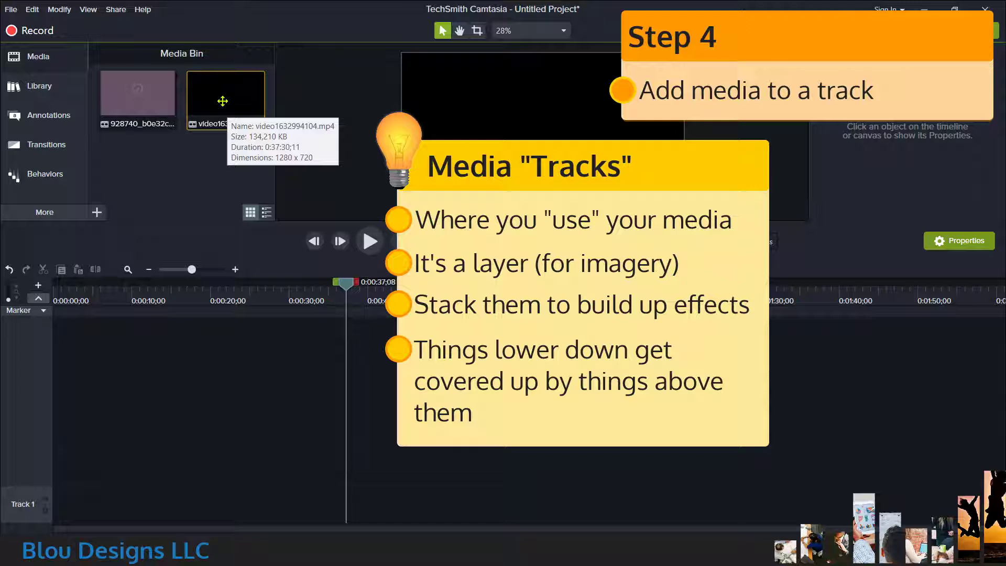
pyautogui.moveTo(222, 101); pyautogui.dragTo(22, 506)
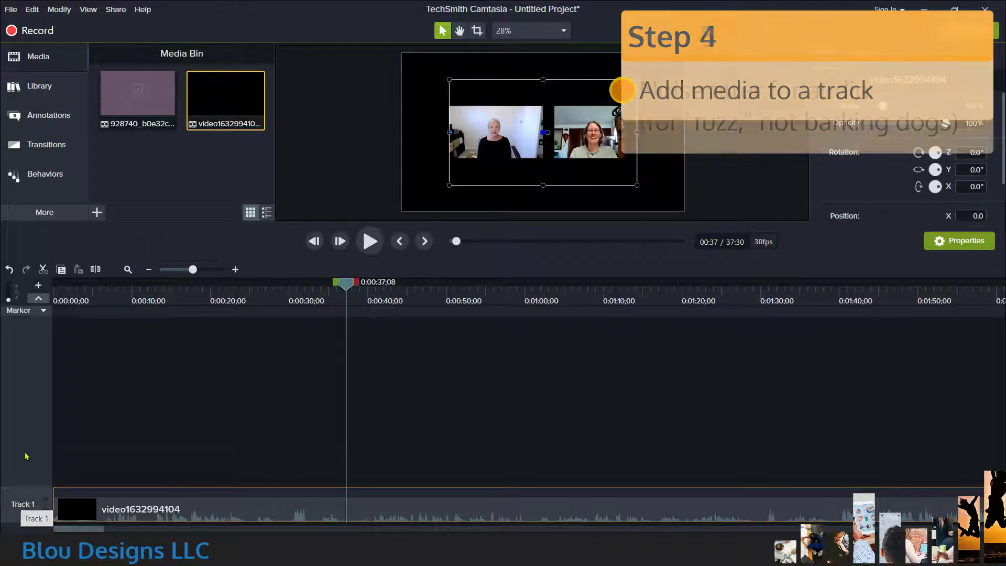
pyautogui.click(56, 214)
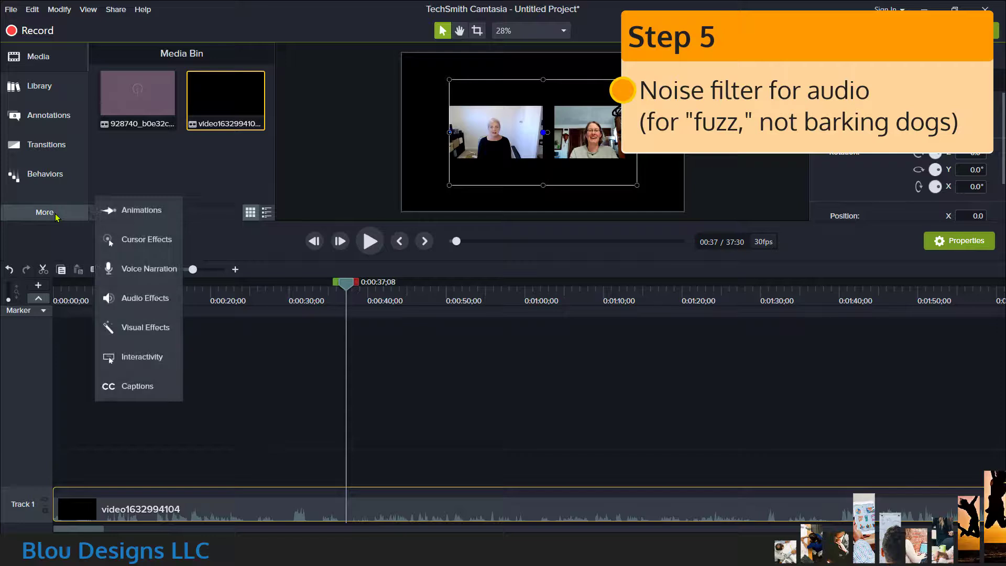
pyautogui.click(172, 302)
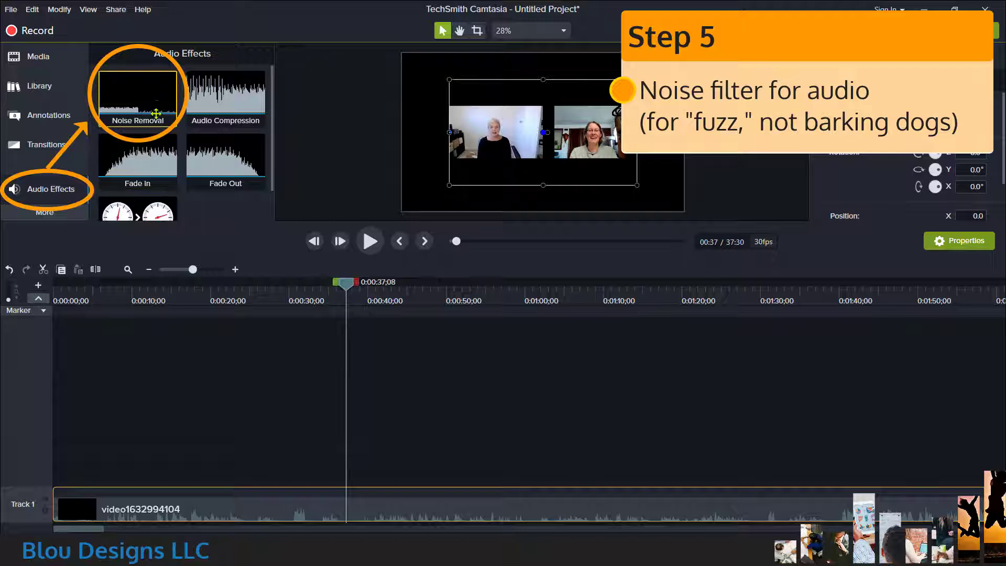
pyautogui.moveTo(153, 103)
pyautogui.mouseDown()
pyautogui.moveTo(225, 360)
pyautogui.moveTo(294, 505)
pyautogui.mouseUp()
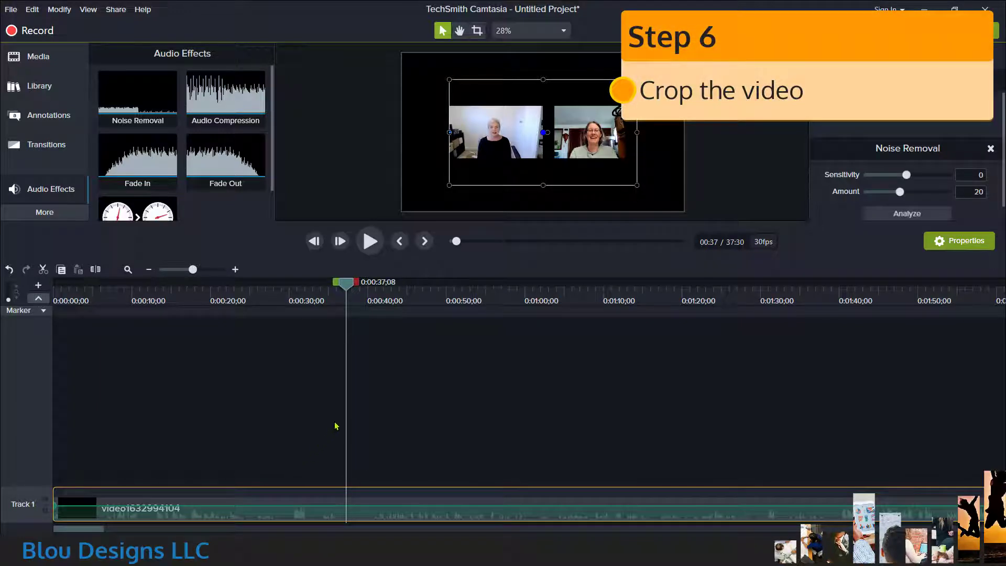
# Crop away the black bands above and below the video and its right half, keeping only the left speaker.
pyautogui.click(478, 31)
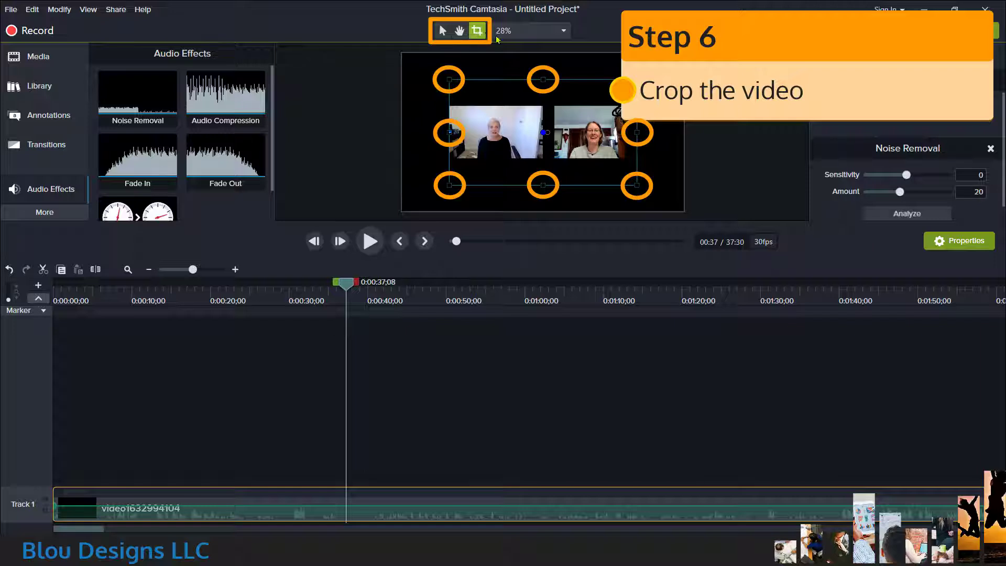
pyautogui.moveTo(541, 78); pyautogui.dragTo(544, 103)
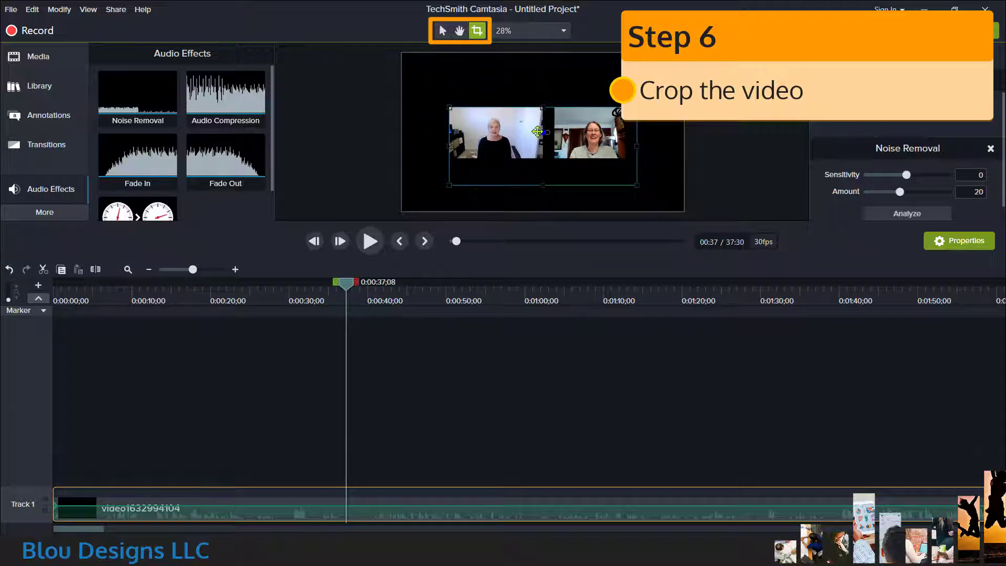
pyautogui.moveTo(543, 185); pyautogui.dragTo(543, 159)
pyautogui.moveTo(640, 135); pyautogui.dragTo(544, 134)
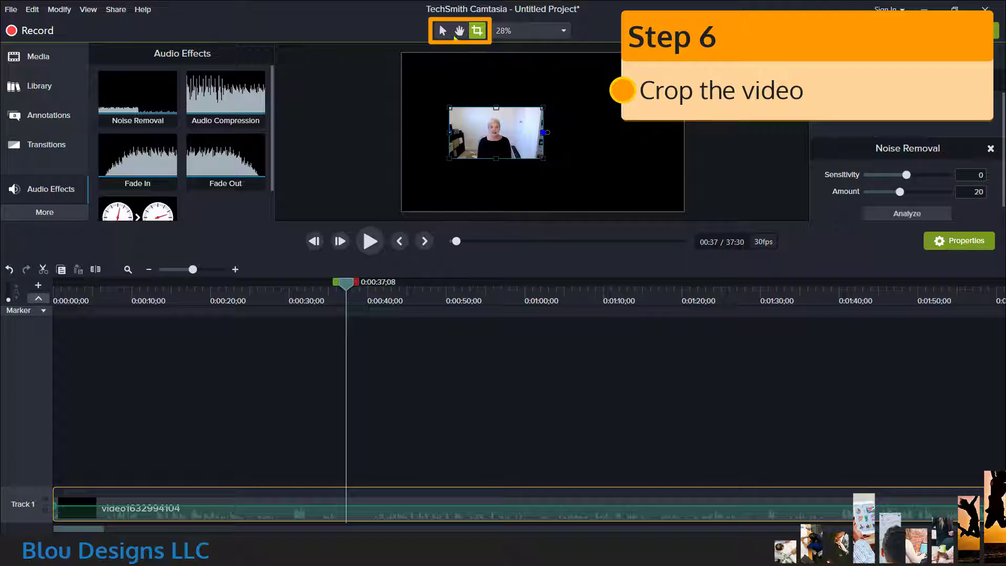
pyautogui.click(443, 31)
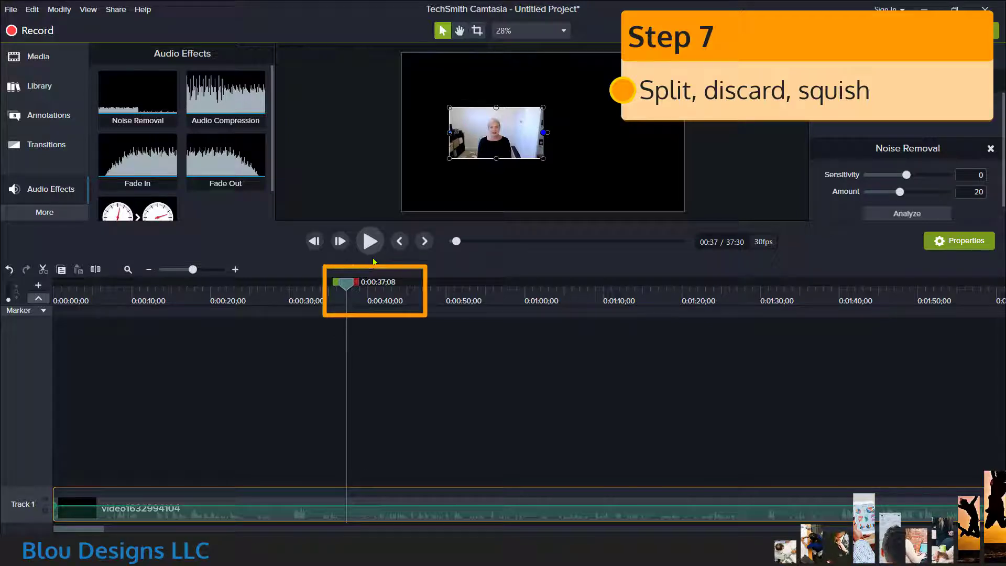
# Enlarge the waveform on Track 1 and split the video clip at 0:00:43;06.
pyautogui.moveTo(348, 286); pyautogui.dragTo(395, 287)
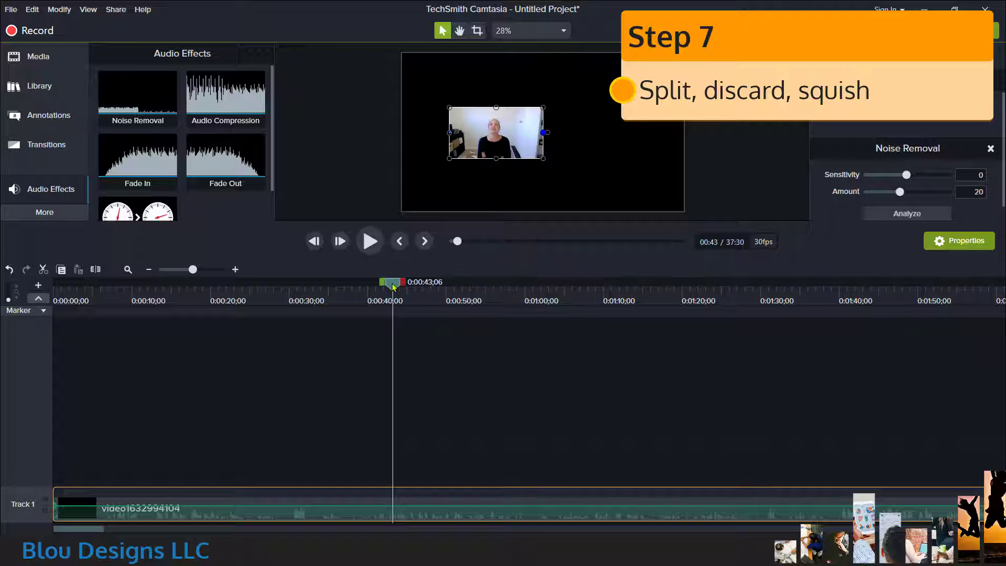
pyautogui.click(235, 269)
pyautogui.click(235, 269)
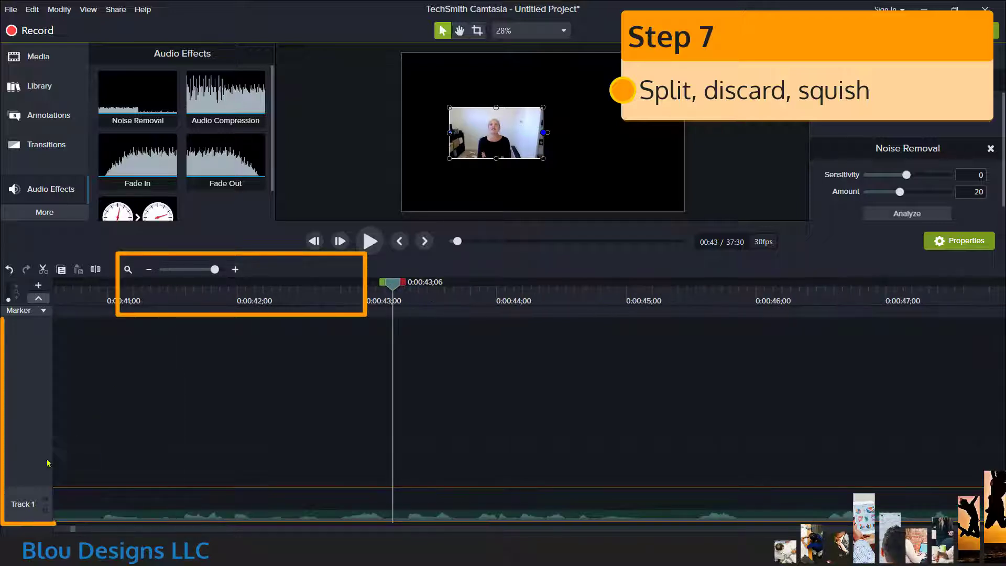
pyautogui.moveTo(42, 486); pyautogui.dragTo(36, 241)
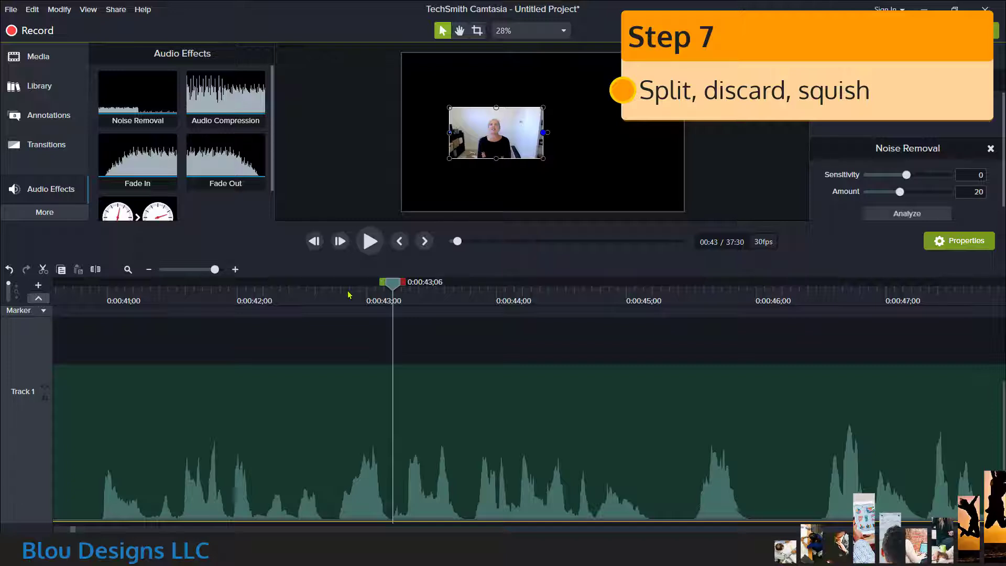
pyautogui.click(98, 273)
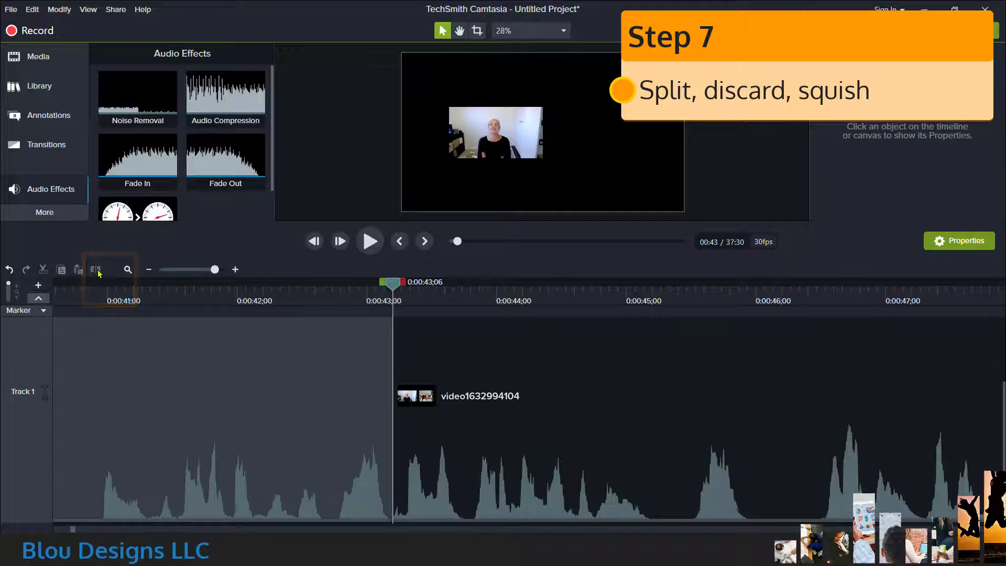
# Delete the section of the video clip before the 0:00:43;06 split.
pyautogui.click(347, 363)
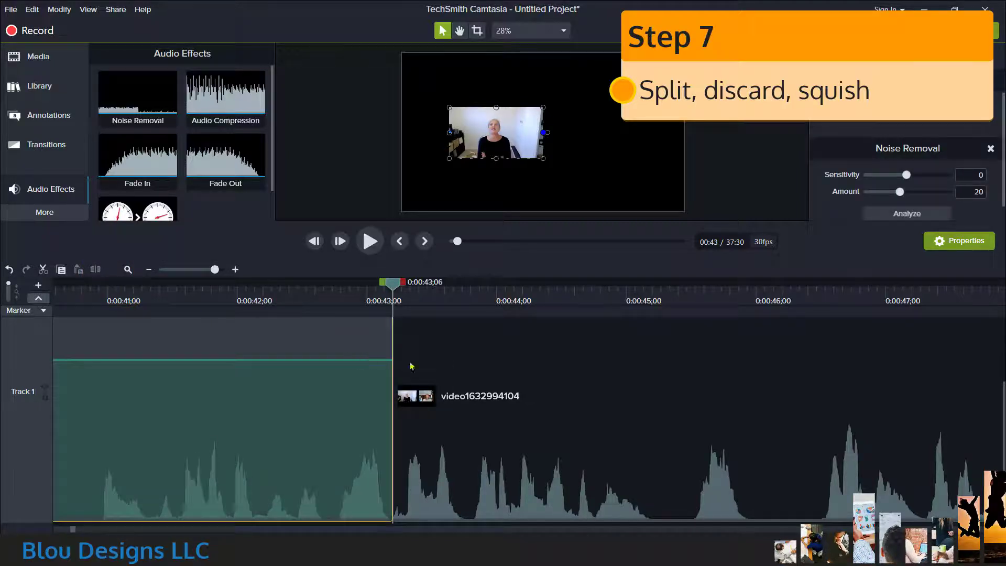
pyautogui.click(487, 344)
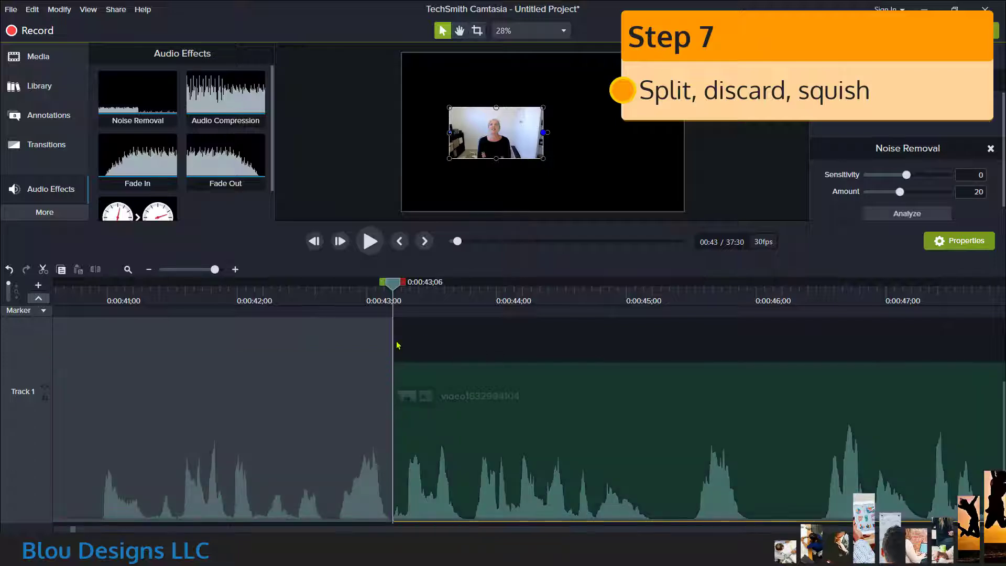
pyautogui.click(351, 348)
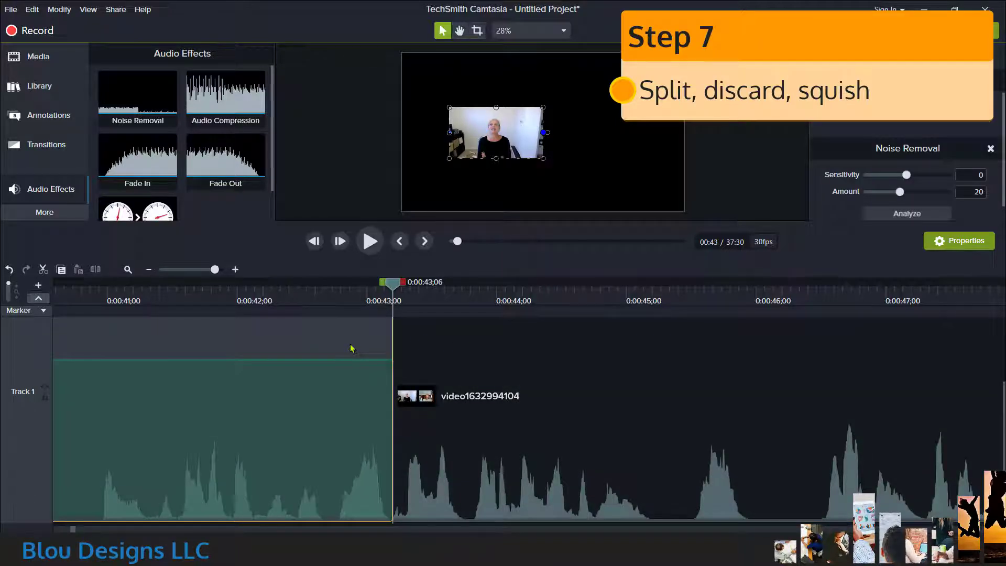
pyautogui.click(420, 350)
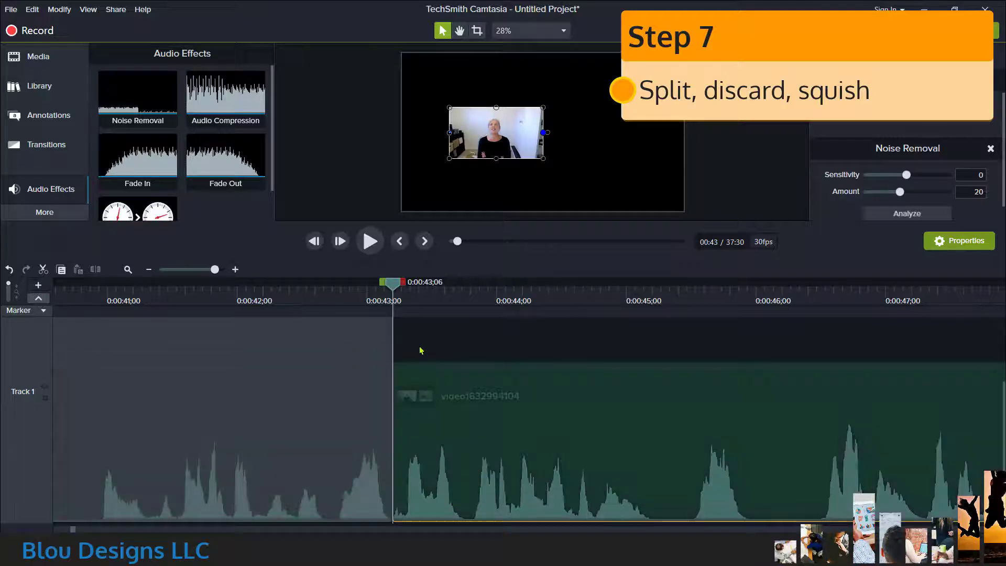
pyautogui.click(343, 346)
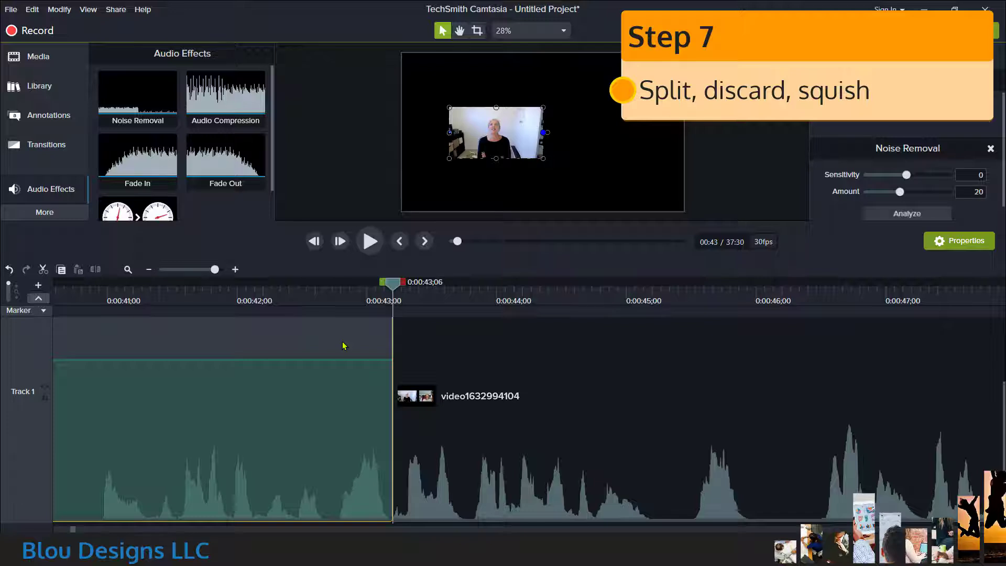
pyautogui.press('Delete')
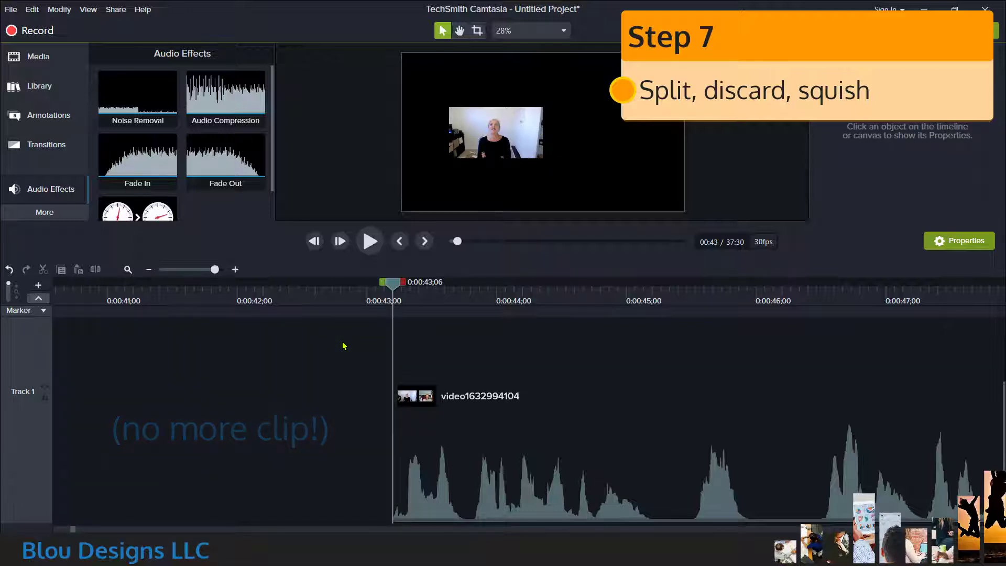
# Split the remaining clip at 0:00:58;24 and delete the section after the split.
pyautogui.click(149, 269)
pyautogui.click(149, 269)
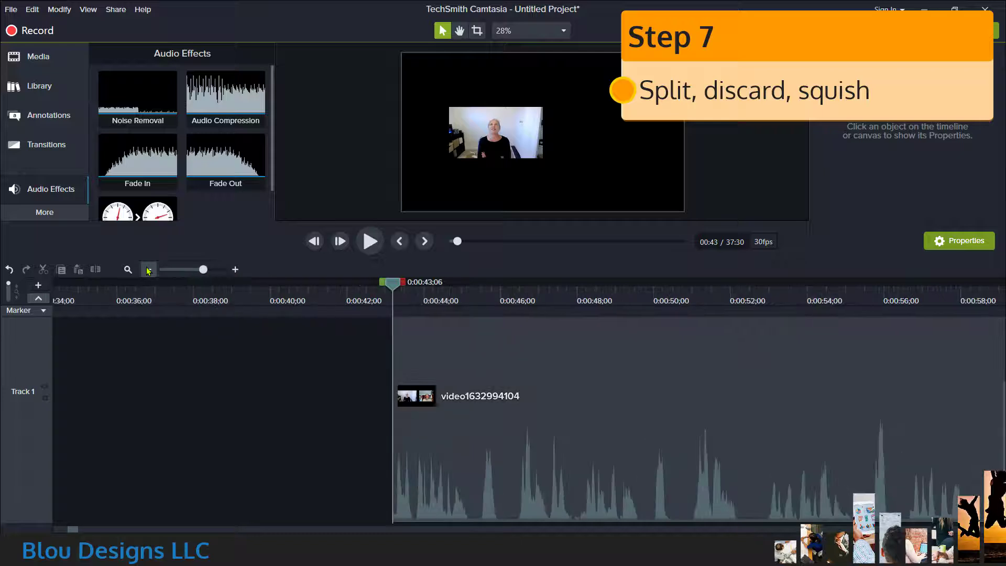
pyautogui.click(149, 270)
pyautogui.moveTo(393, 286); pyautogui.dragTo(680, 294)
pyautogui.moveTo(138, 94); pyautogui.dragTo(694, 356)
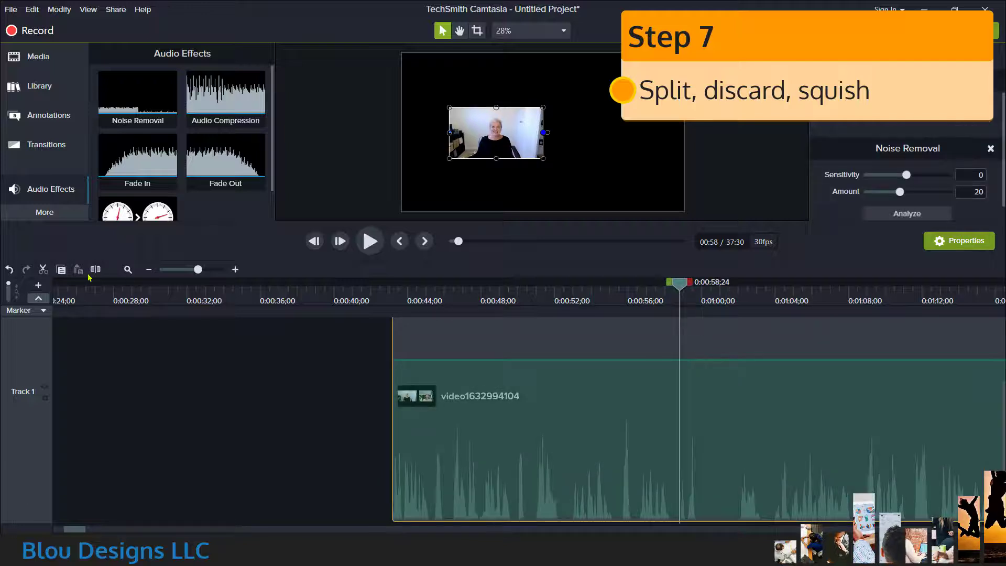
pyautogui.click(95, 270)
pyautogui.click(734, 352)
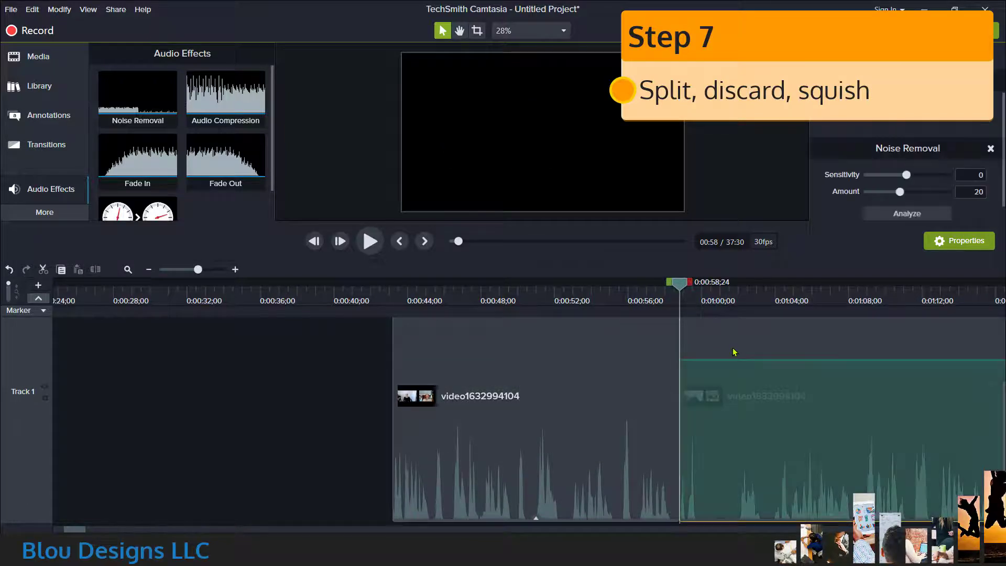
pyautogui.press('Delete')
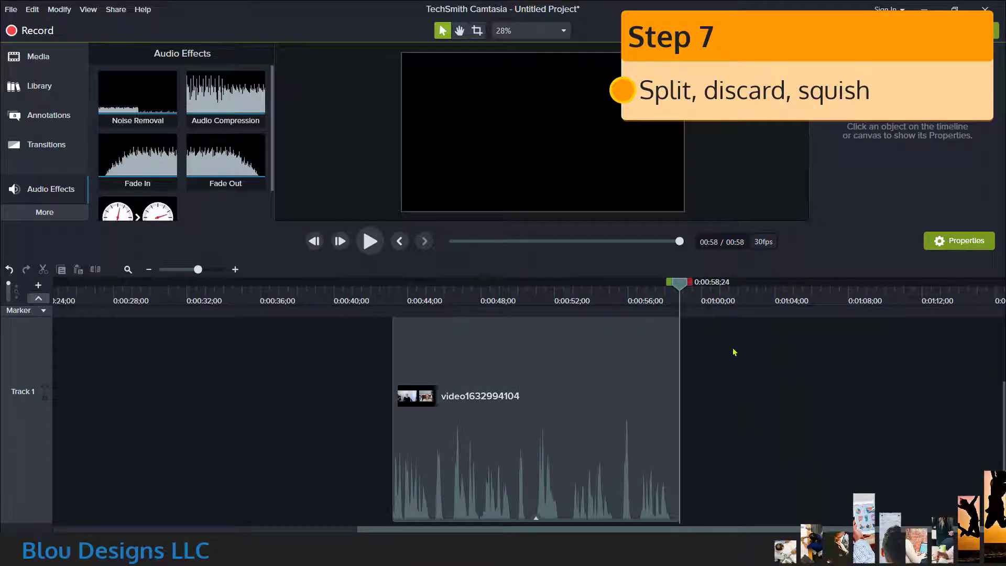
# Move the trimmed clip to the start of Track 1 and return the playhead to the beginning of the timeline.
pyautogui.click(134, 273)
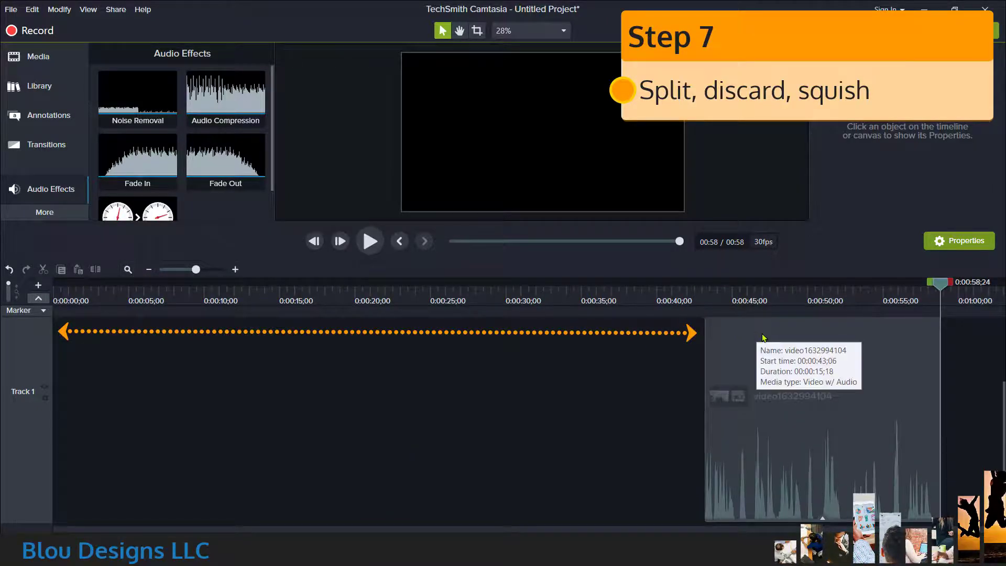
pyautogui.moveTo(763, 336); pyautogui.dragTo(56, 360)
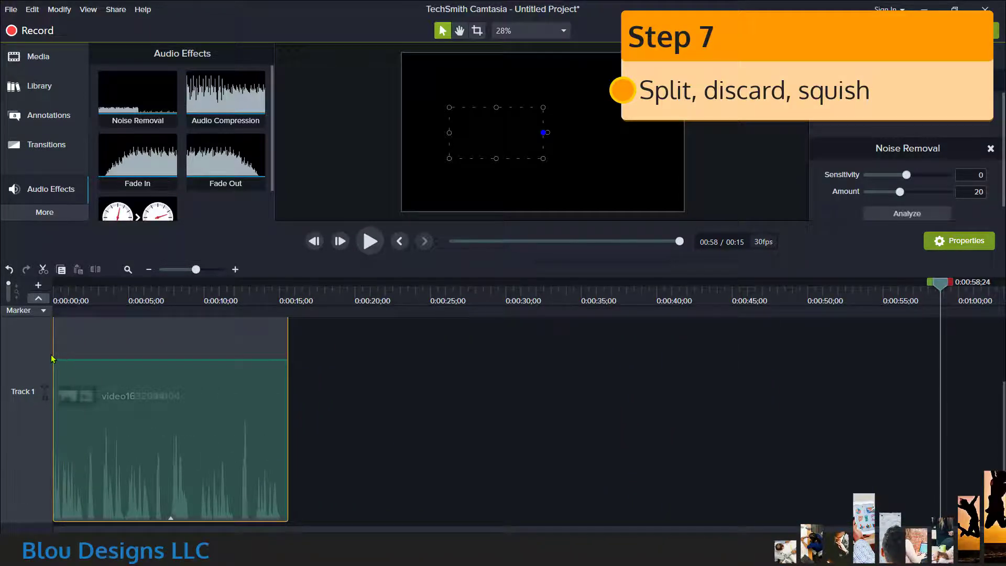
pyautogui.click(56, 291)
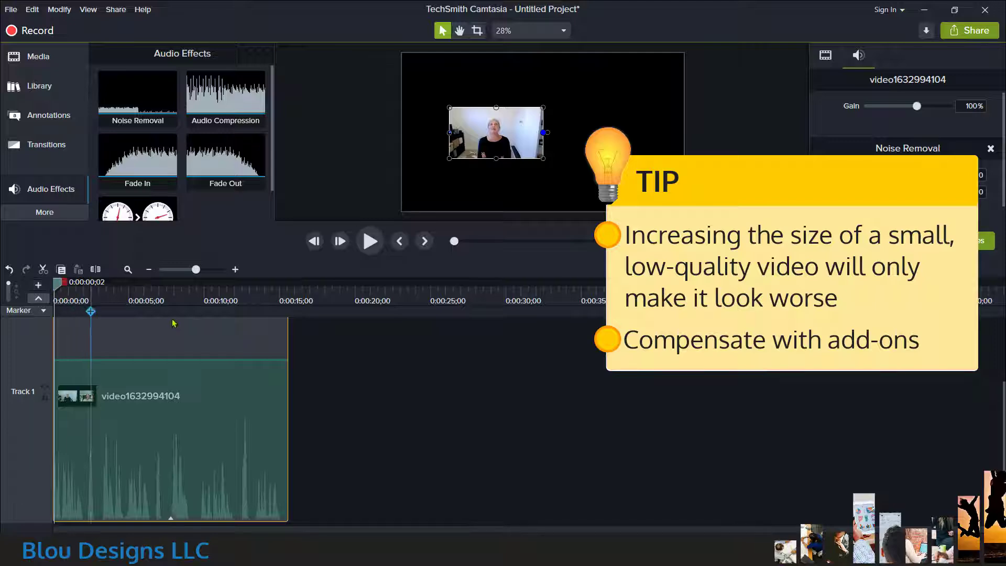
# Reduce the height of Track 1 to make room for more tracks in the timeline.
pyautogui.scroll(2, 321, 376)
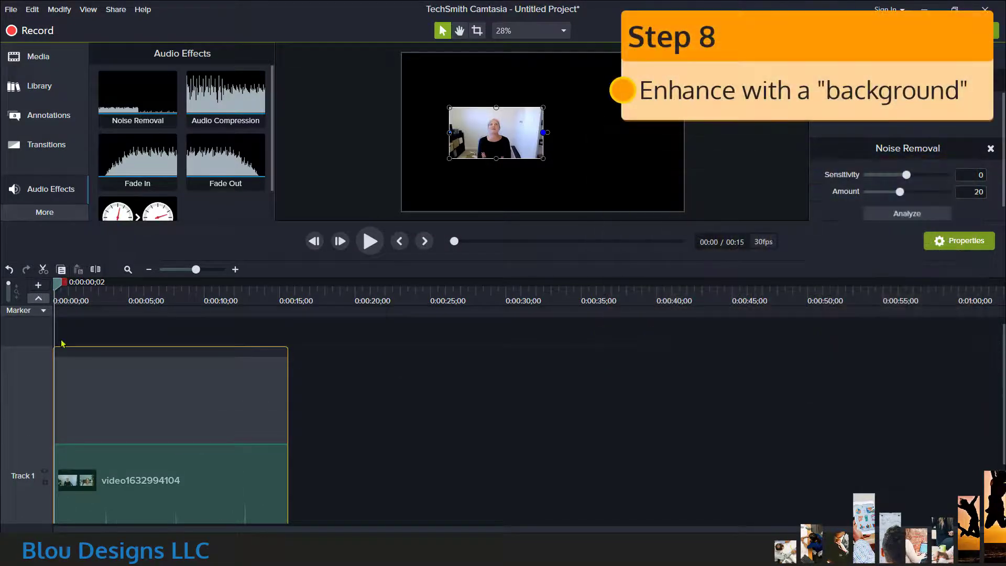
pyautogui.moveTo(37, 346); pyautogui.dragTo(35, 463)
# Add a white filled rectangle shape above the video at the start of Track 2 and enlarge it to cover the whole canvas.
pyautogui.click(47, 124)
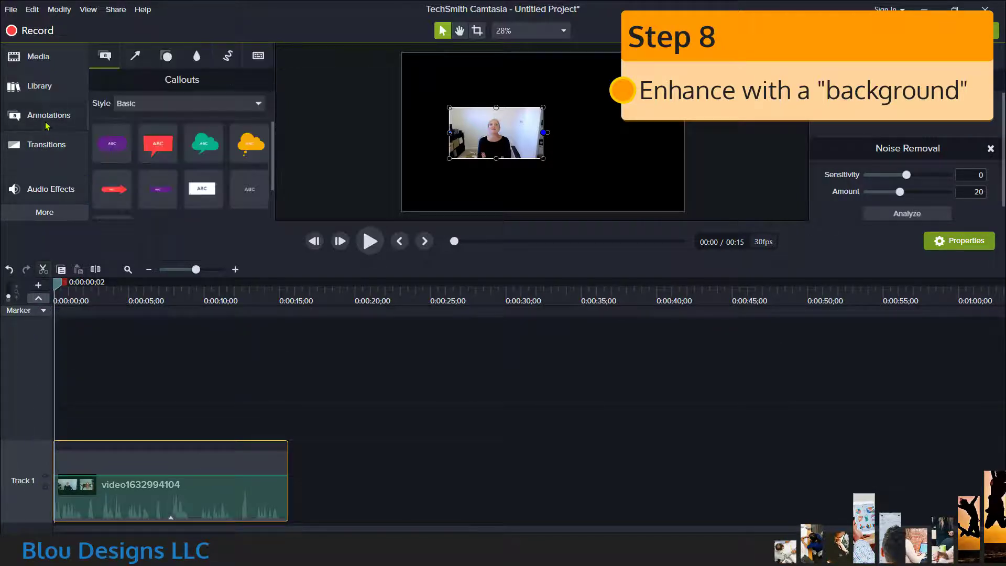
pyautogui.click(166, 56)
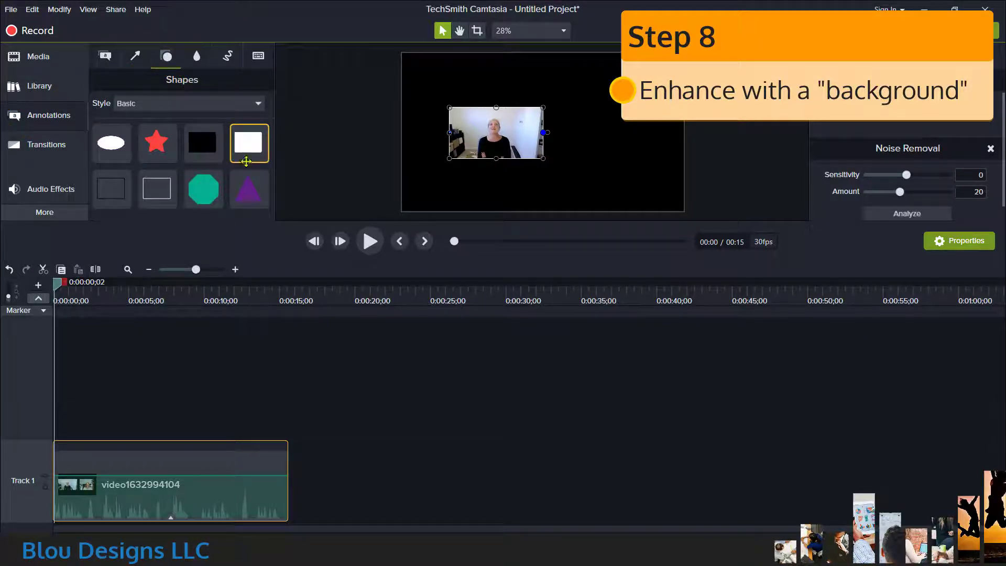
pyautogui.moveTo(247, 162); pyautogui.dragTo(140, 416)
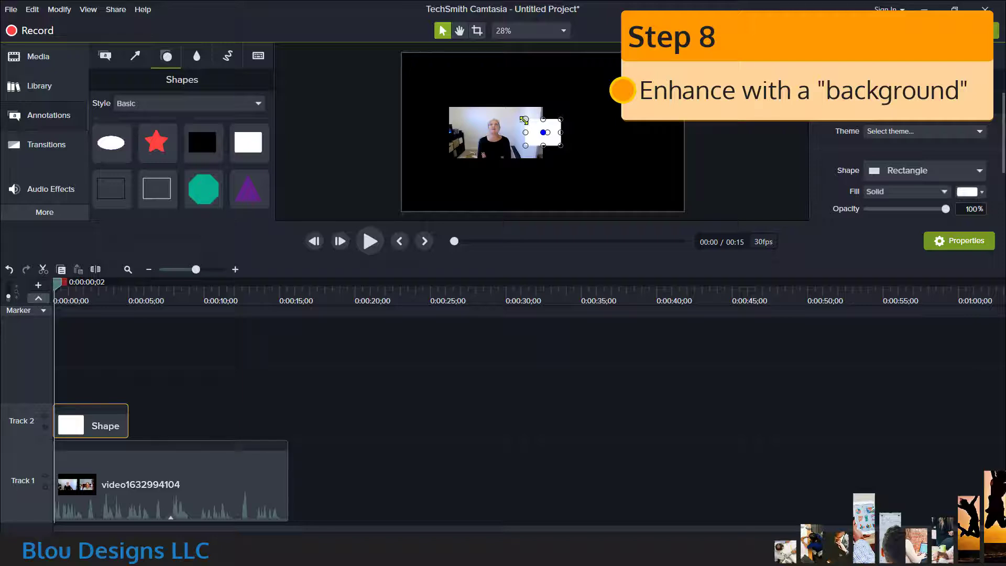
pyautogui.moveTo(525, 119); pyautogui.dragTo(392, 46)
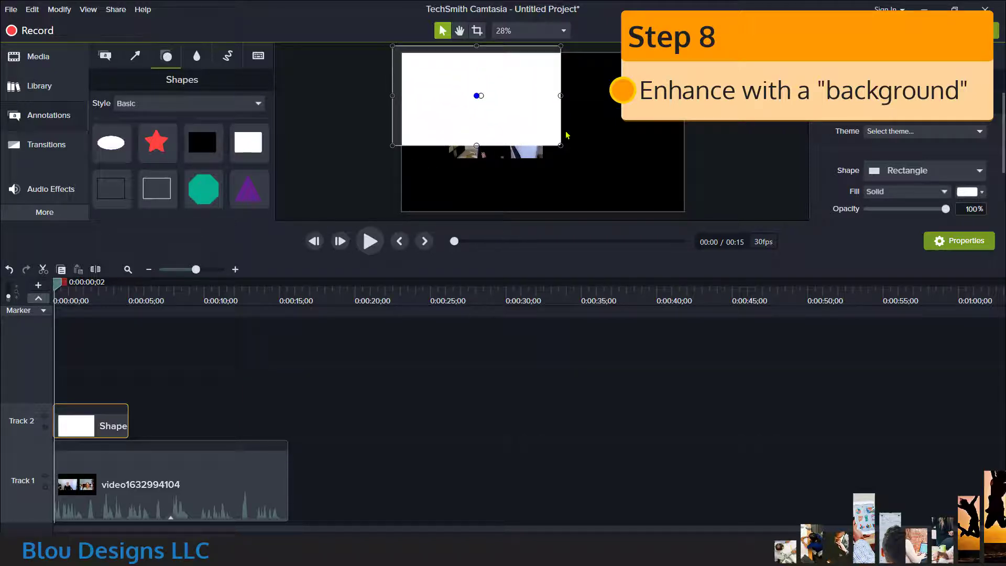
pyautogui.moveTo(562, 145); pyautogui.dragTo(693, 218)
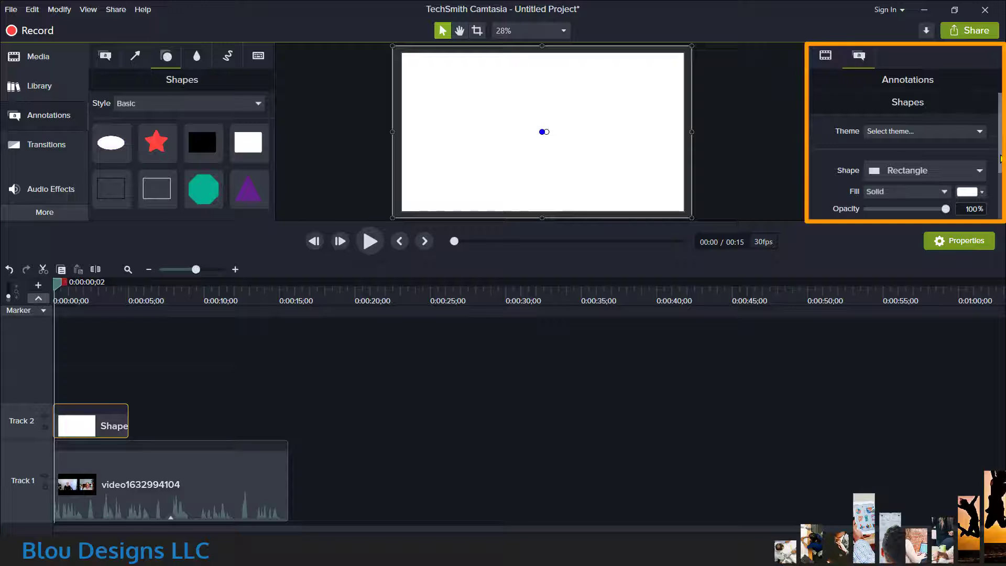
# Set the rectangle shape's fill colour to #6B556C.
pyautogui.scroll(-3, 1000, 159)
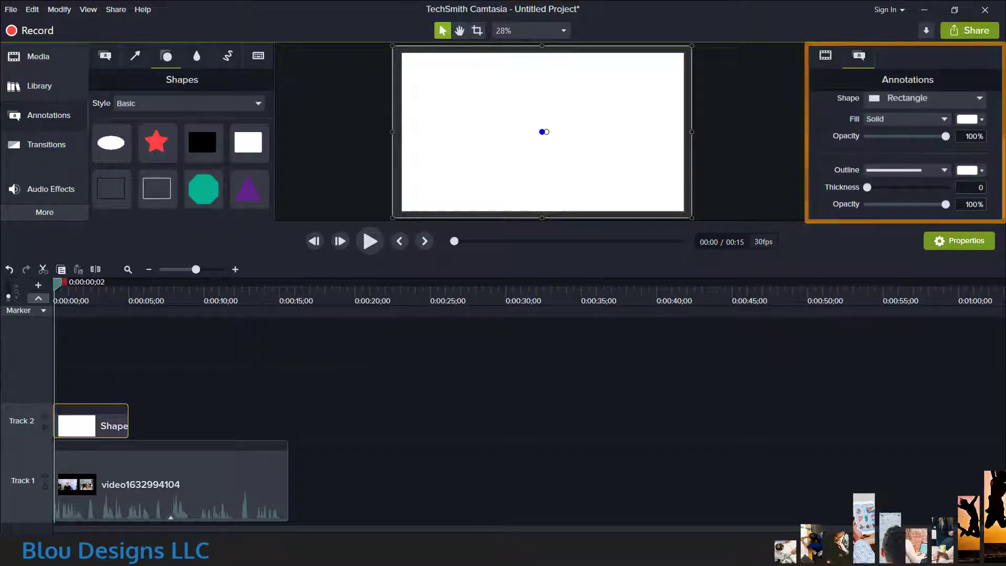
pyautogui.click(971, 119)
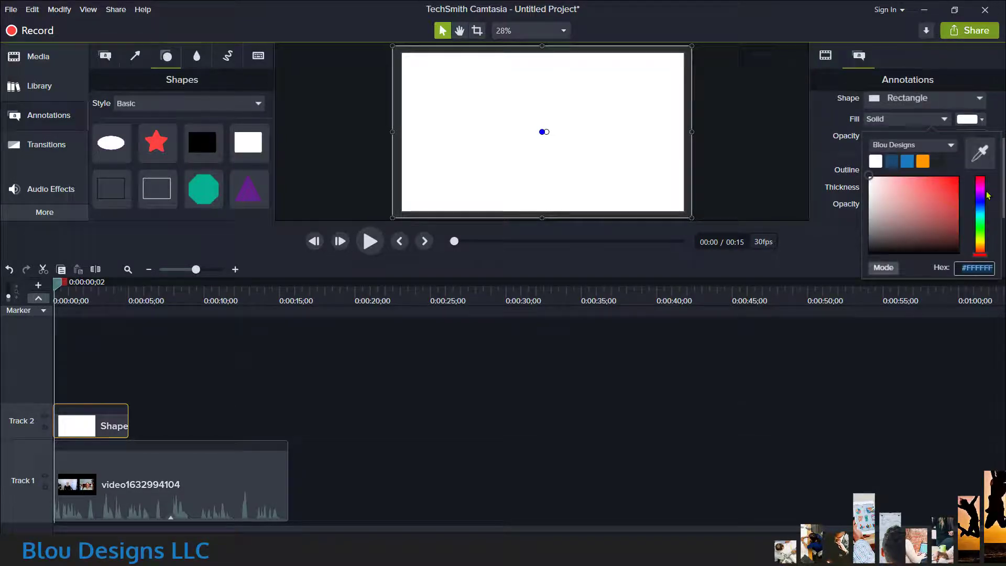
pyautogui.click(988, 272)
pyautogui.press('BackSpace')
pyautogui.press('BackSpace')
pyautogui.press('BackSpace')
pyautogui.press('BackSpace')
pyautogui.press('BackSpace')
pyautogui.press('BackSpace')
pyautogui.write('6')
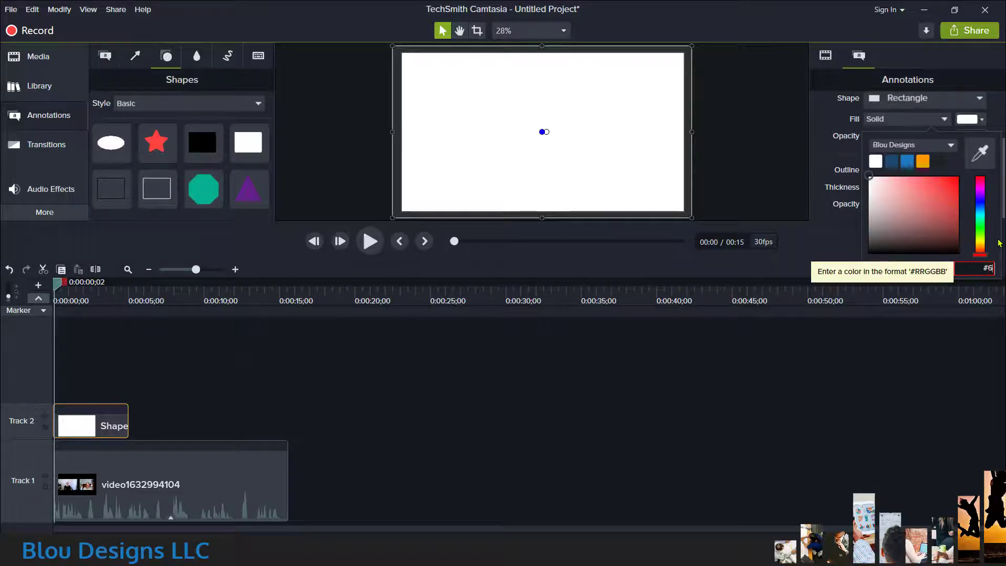
pyautogui.write('B556C')
pyautogui.click(999, 102)
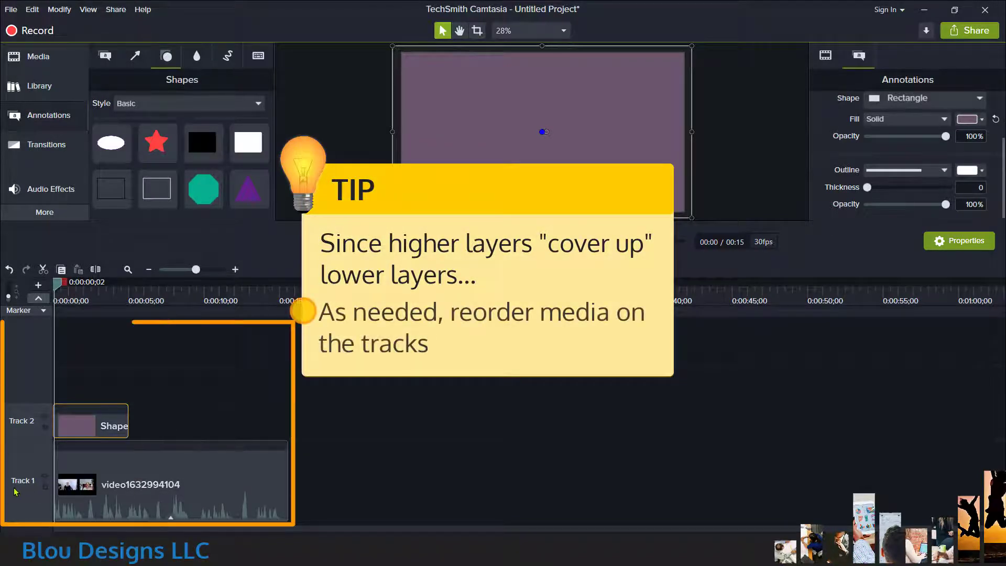
# Insert an empty track below the video's track and move the rectangle shape to its start, so the shape sits behind the video.
pyautogui.rightClick(19, 334)
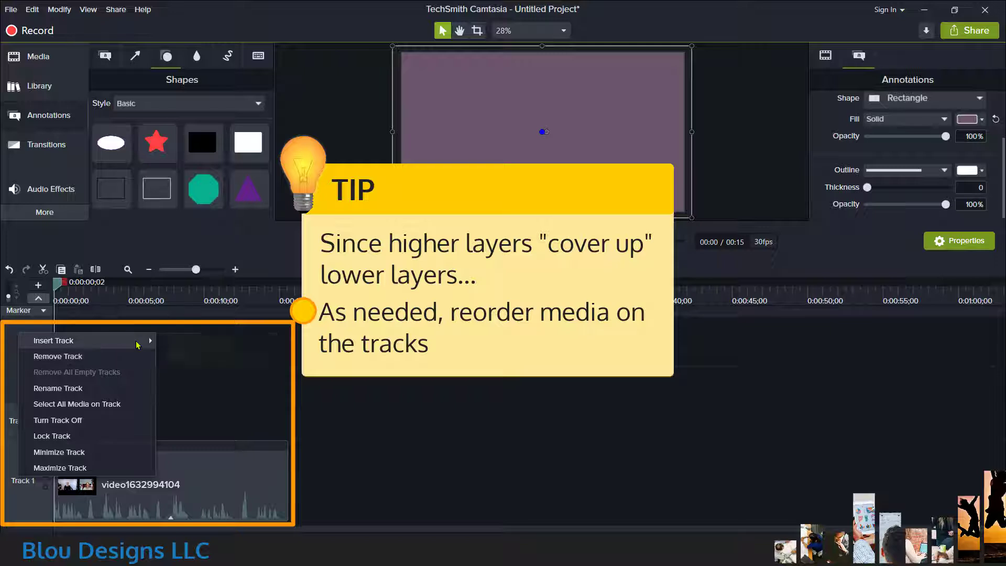
pyautogui.moveTo(125, 340)
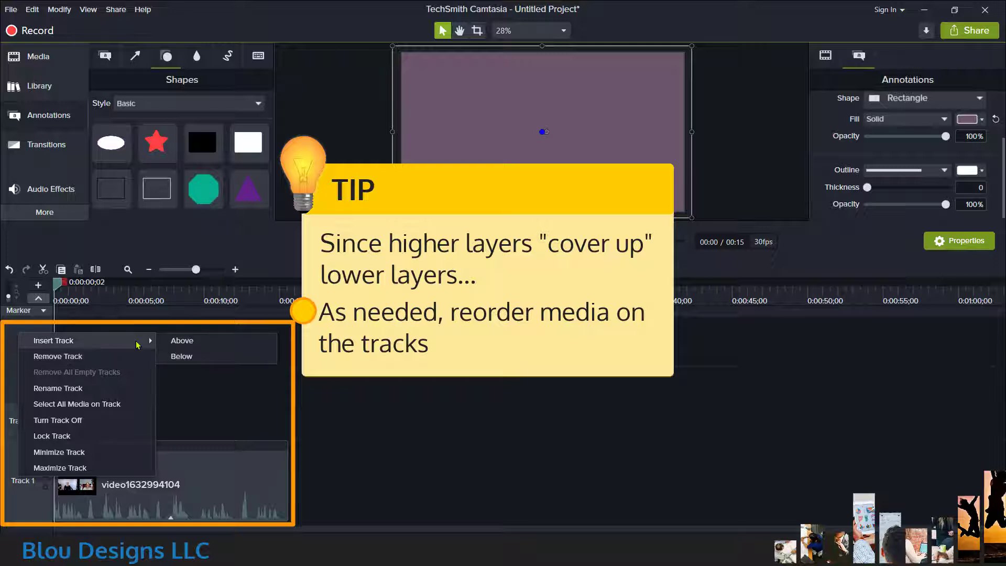
pyautogui.click(260, 358)
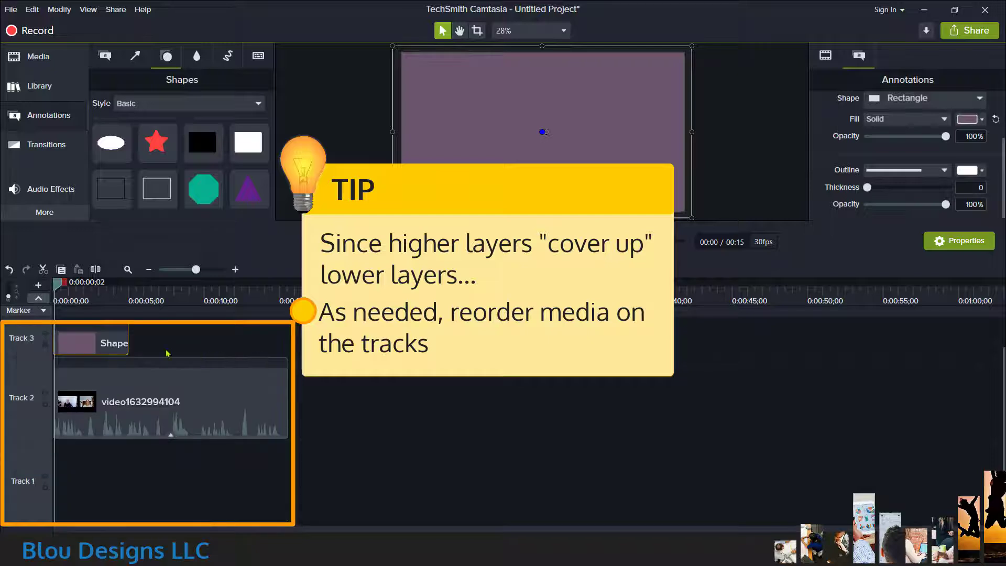
pyautogui.moveTo(75, 343); pyautogui.dragTo(76, 346)
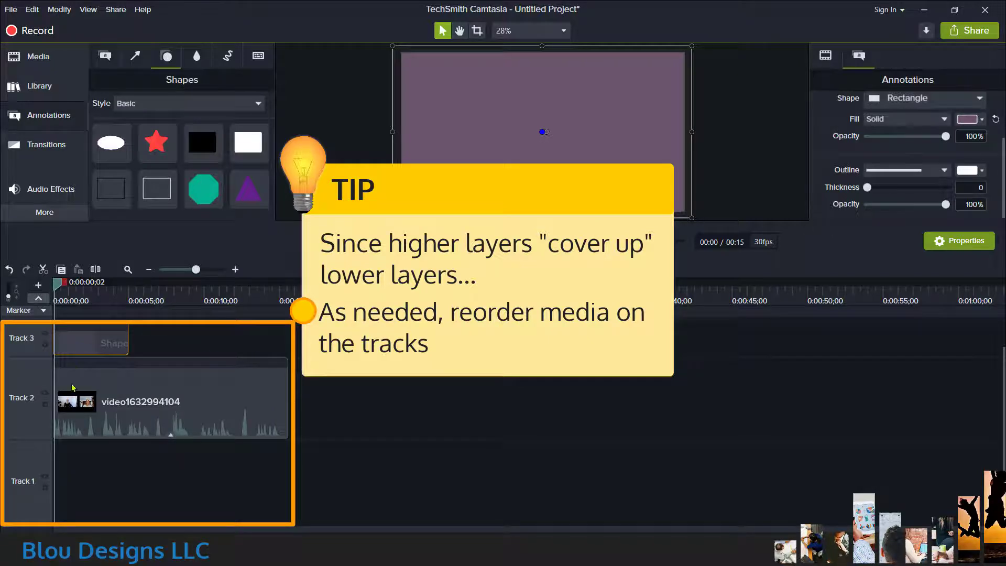
pyautogui.moveTo(73, 387); pyautogui.dragTo(64, 489)
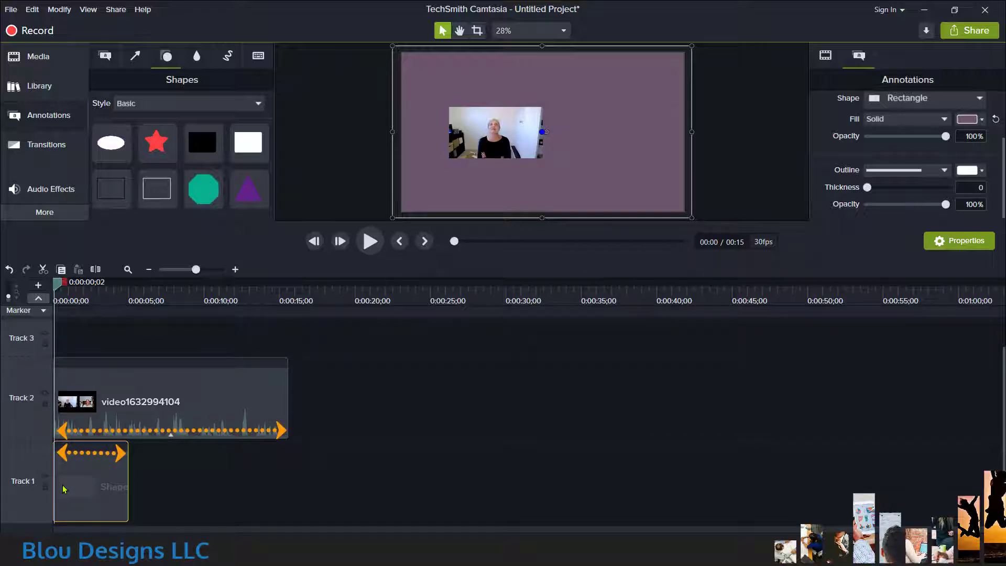
# Reduce Track 1's height, extend the shape to the end of the video clip, and return the playhead to 0:00:00;00.
pyautogui.moveTo(32, 446); pyautogui.dragTo(32, 512)
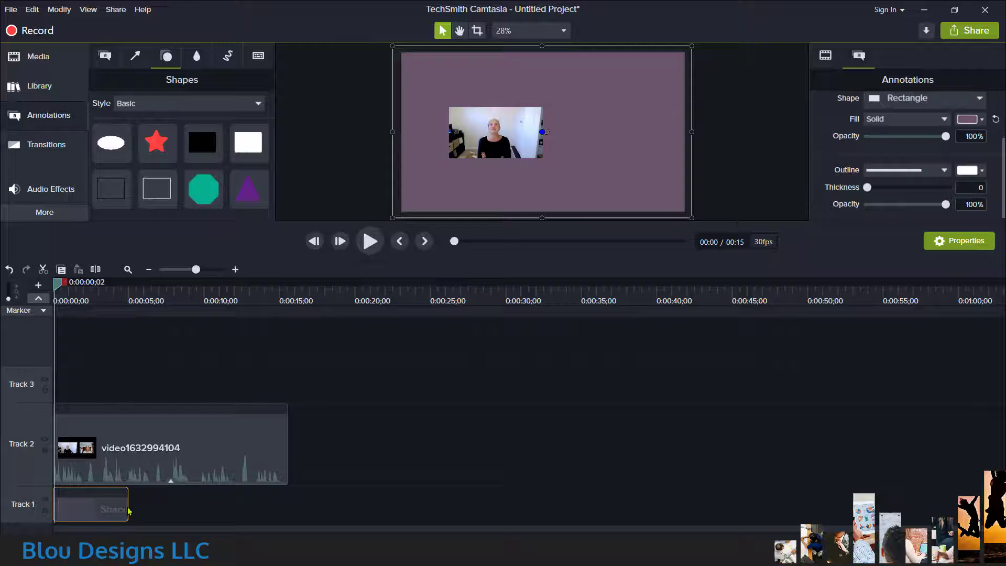
pyautogui.moveTo(128, 507); pyautogui.dragTo(288, 517)
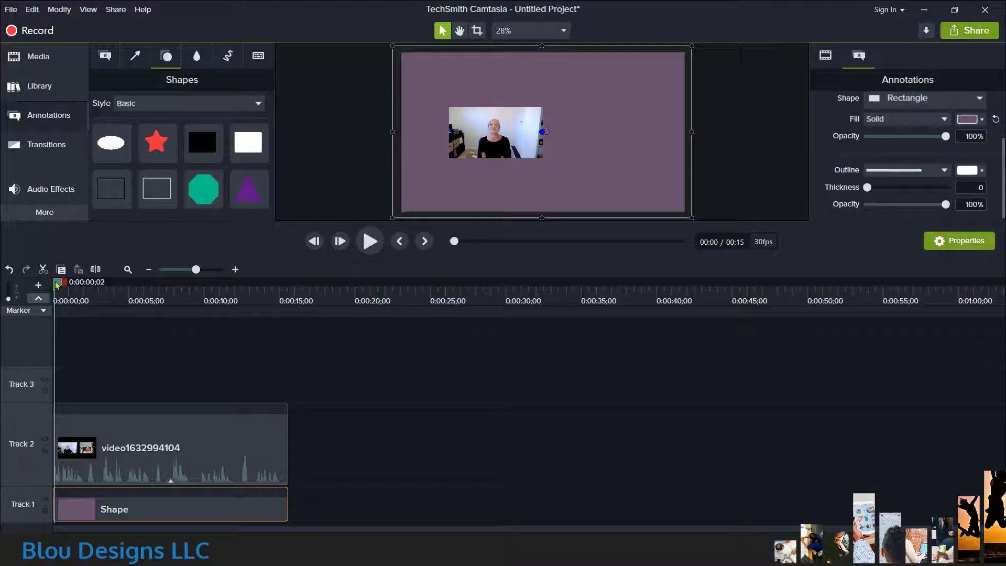
pyautogui.moveTo(67, 287); pyautogui.dragTo(53, 310)
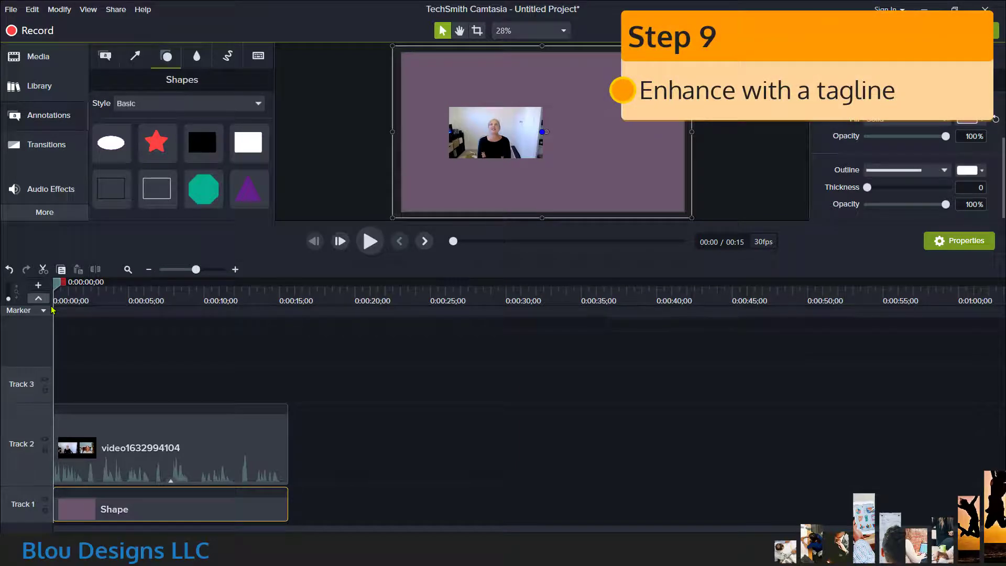
# Add a plain text callout at the start of Track 3 reading "You don't need to be fixed. Your space does.".
pyautogui.click(105, 56)
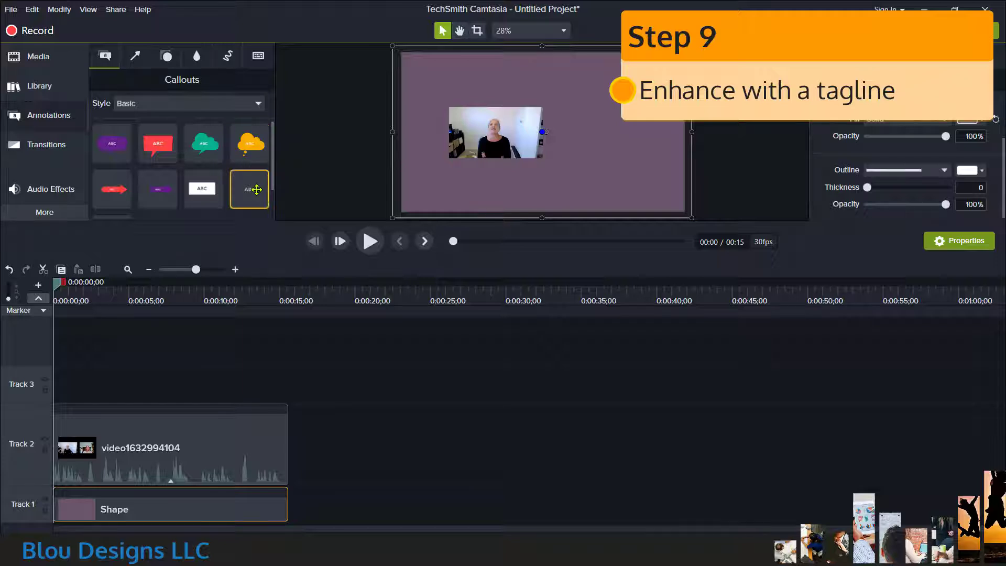
pyautogui.moveTo(257, 190); pyautogui.dragTo(39, 395)
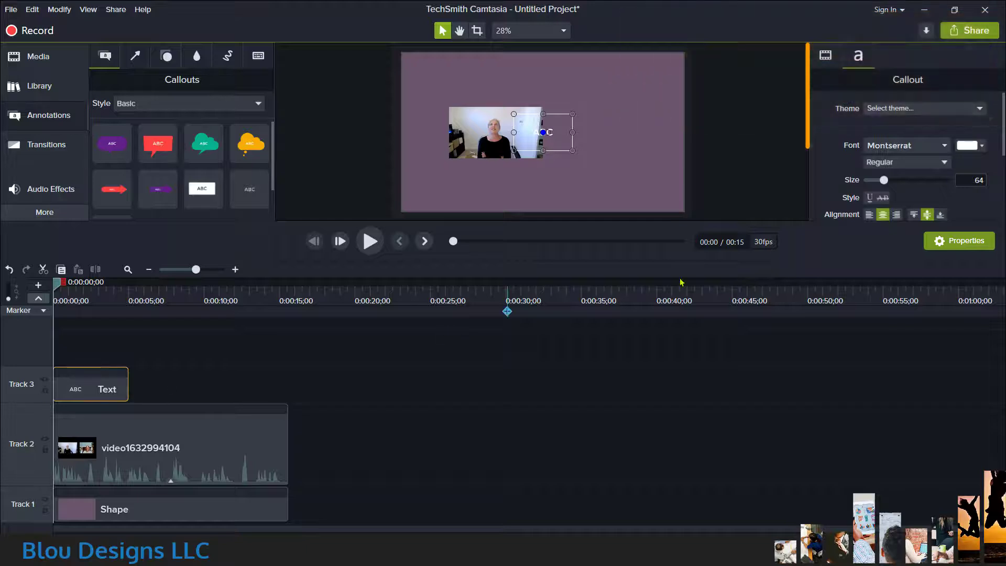
pyautogui.scroll(-2, 911, 180)
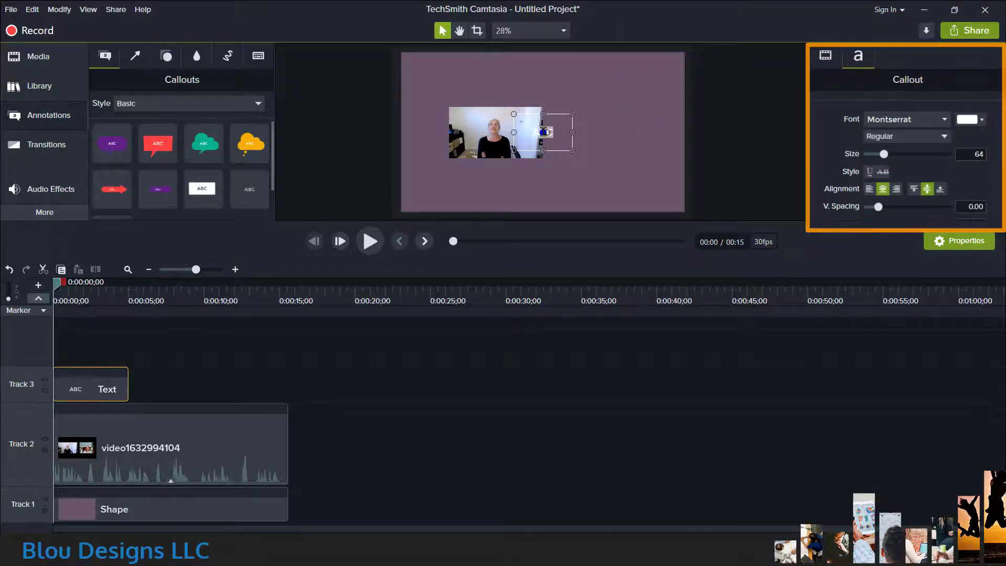
pyautogui.write("You don't need")
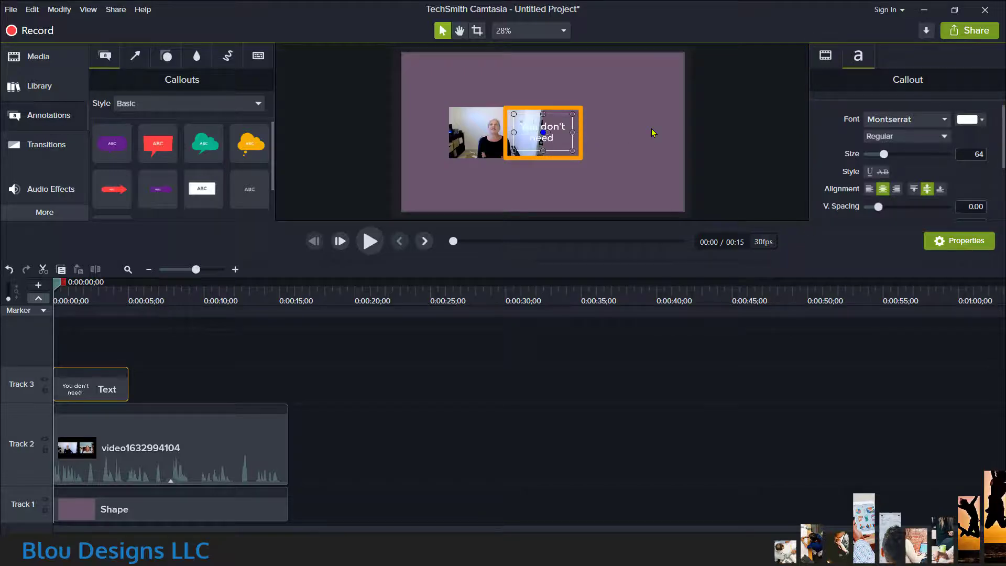
pyautogui.write(' to be fixed. Your space d')
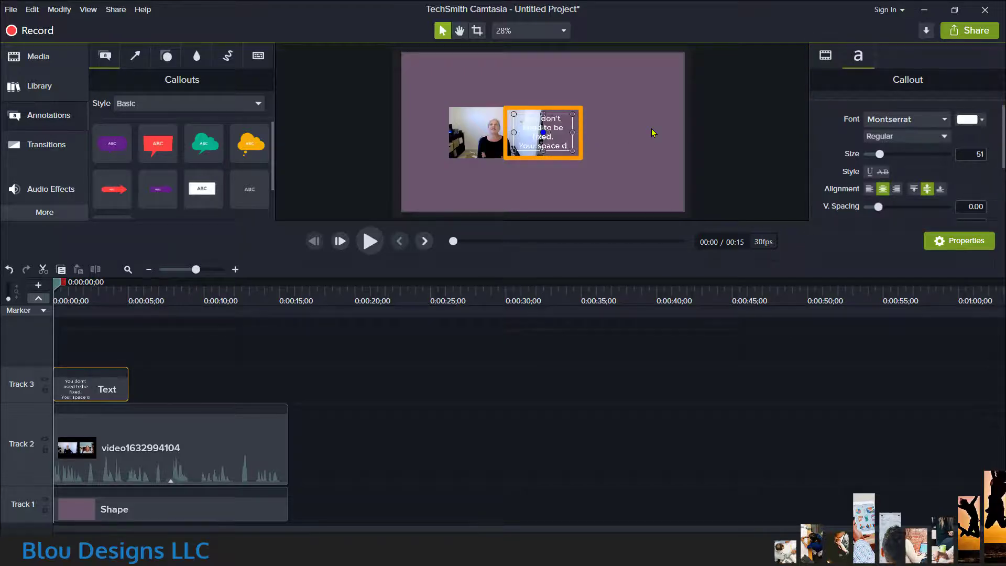
pyautogui.write('oes.')
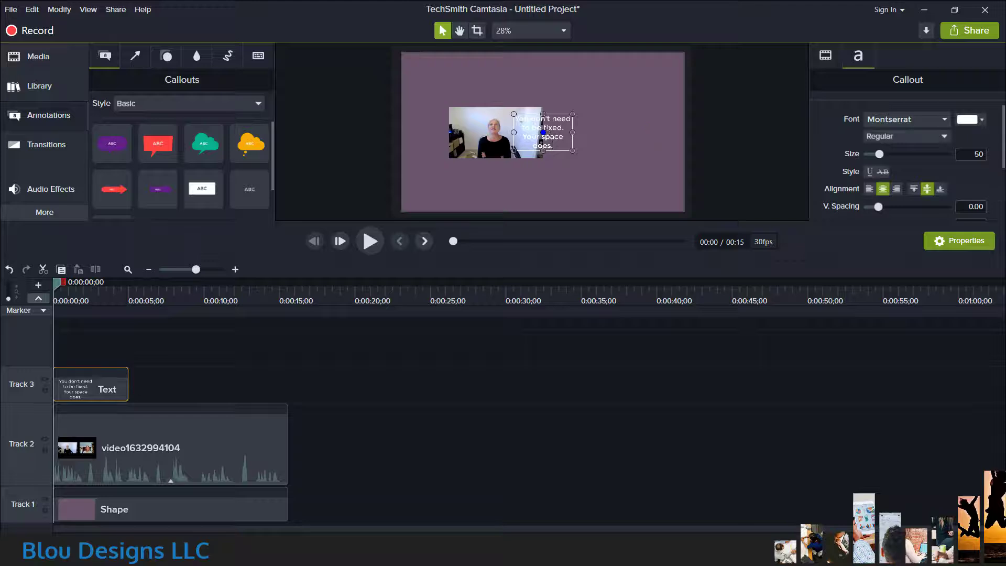
# Widen the tagline into two lines at the top centre of the canvas and centre the video directly beneath it.
pyautogui.moveTo(574, 150); pyautogui.dragTo(600, 99)
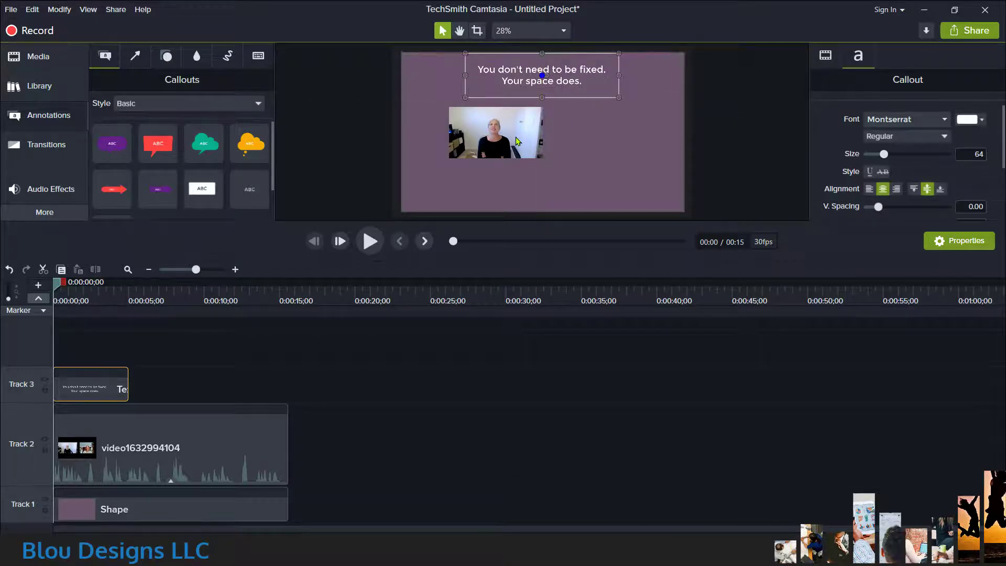
pyautogui.moveTo(516, 140); pyautogui.dragTo(559, 123)
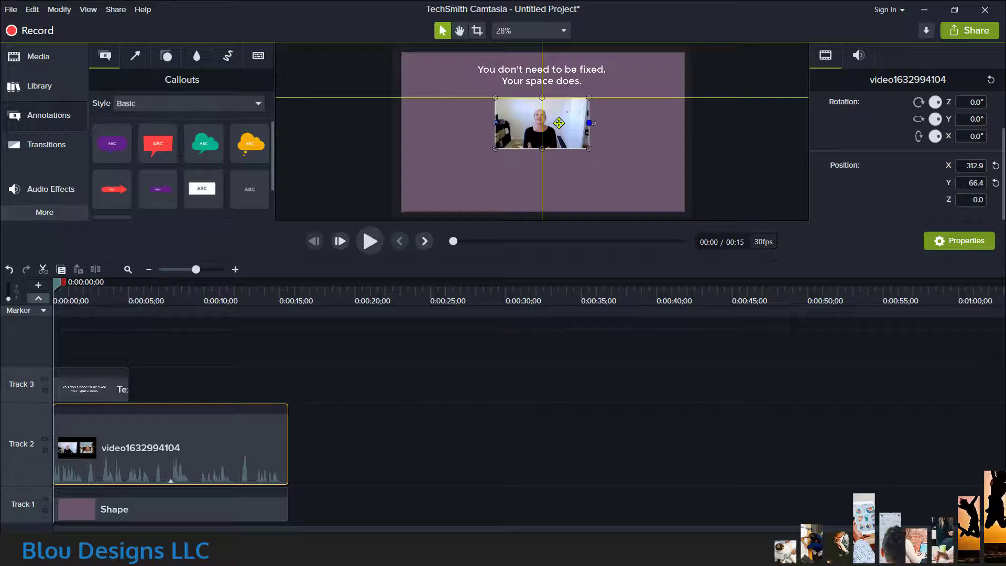
pyautogui.moveTo(559, 124); pyautogui.dragTo(559, 123)
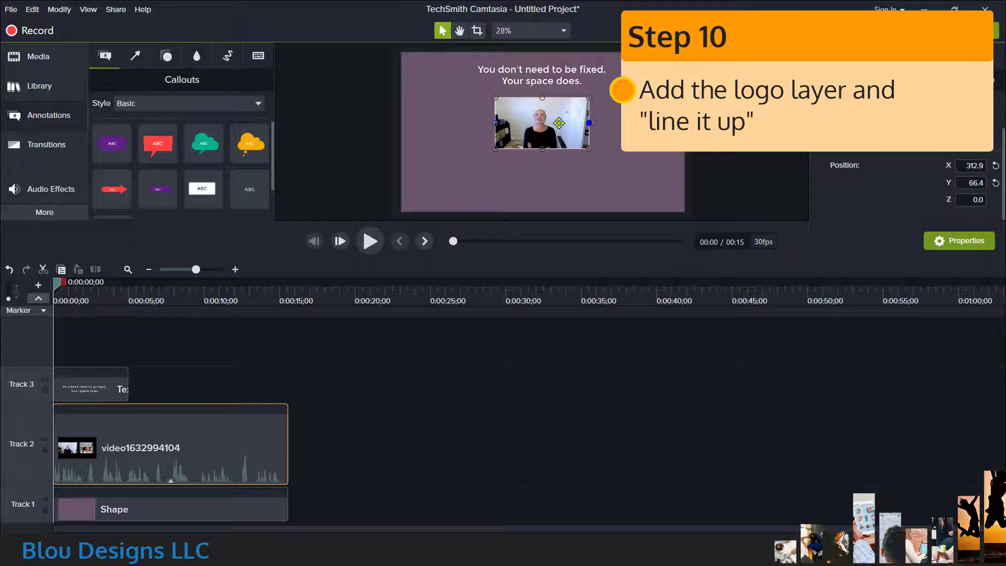
# Insert a track below the video's track and place the 928740 logo clip on it at 0:00:12;17.
pyautogui.rightClick(21, 463)
pyautogui.moveTo(136, 317)
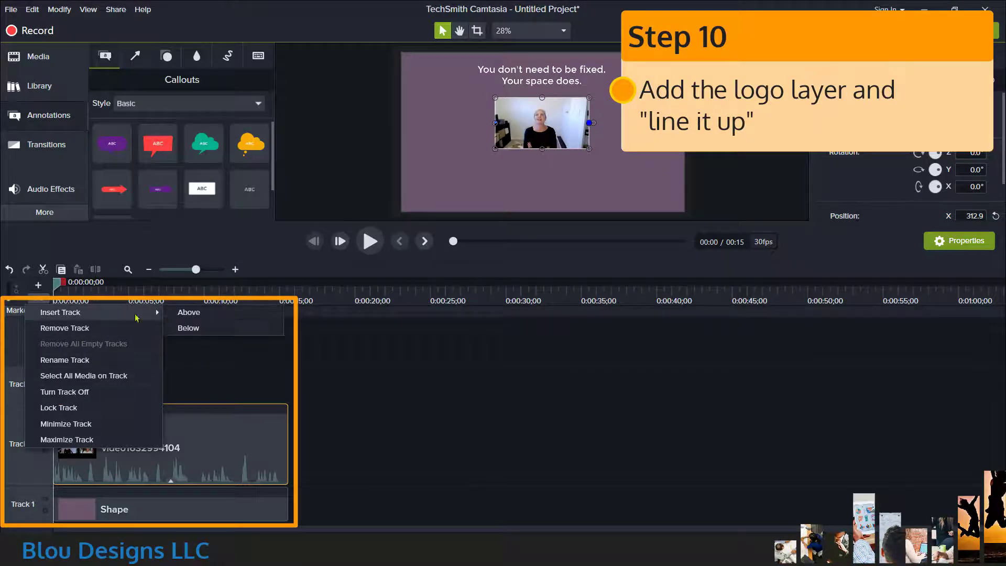
pyautogui.click(185, 326)
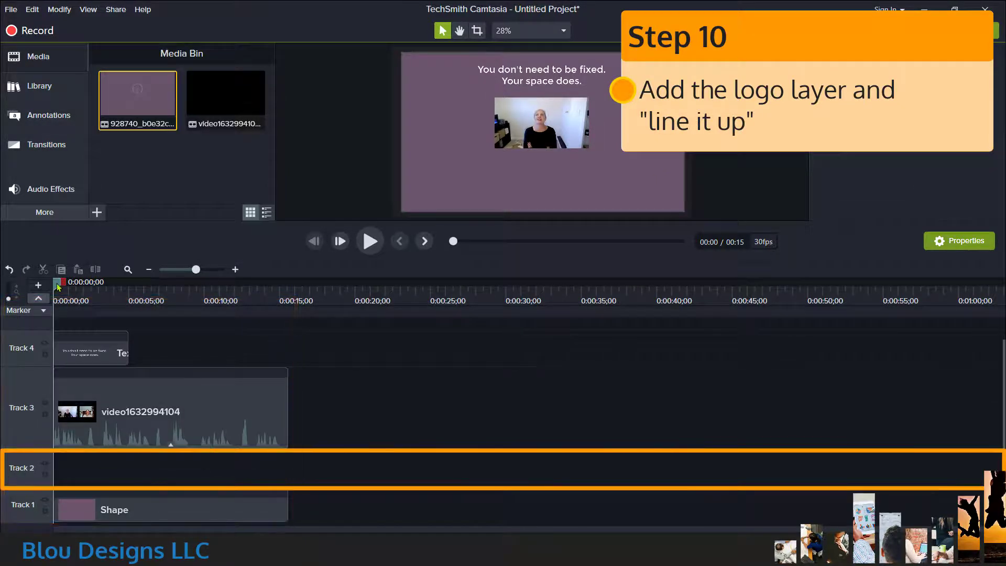
pyautogui.moveTo(58, 286); pyautogui.dragTo(243, 314)
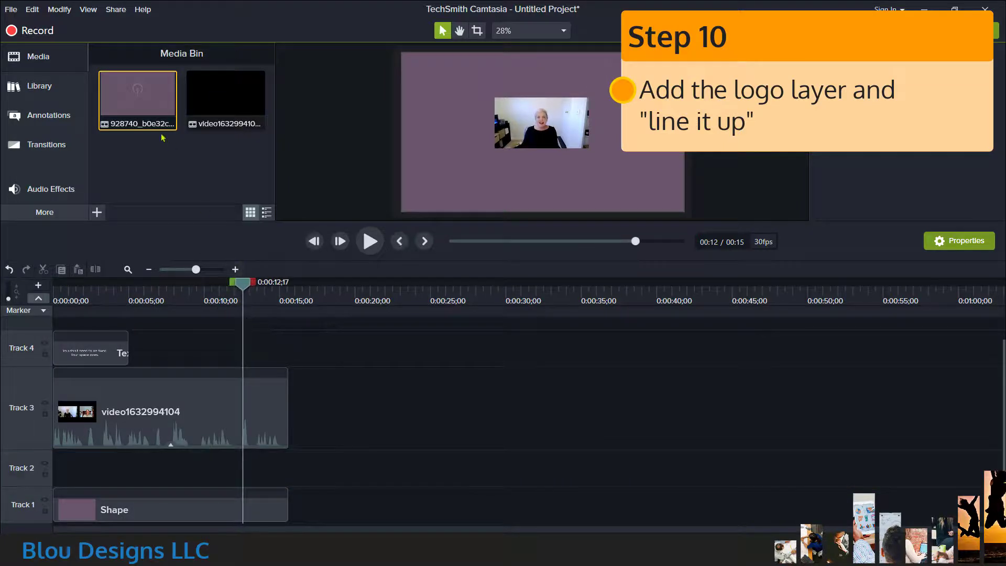
pyautogui.moveTo(146, 102); pyautogui.dragTo(246, 485)
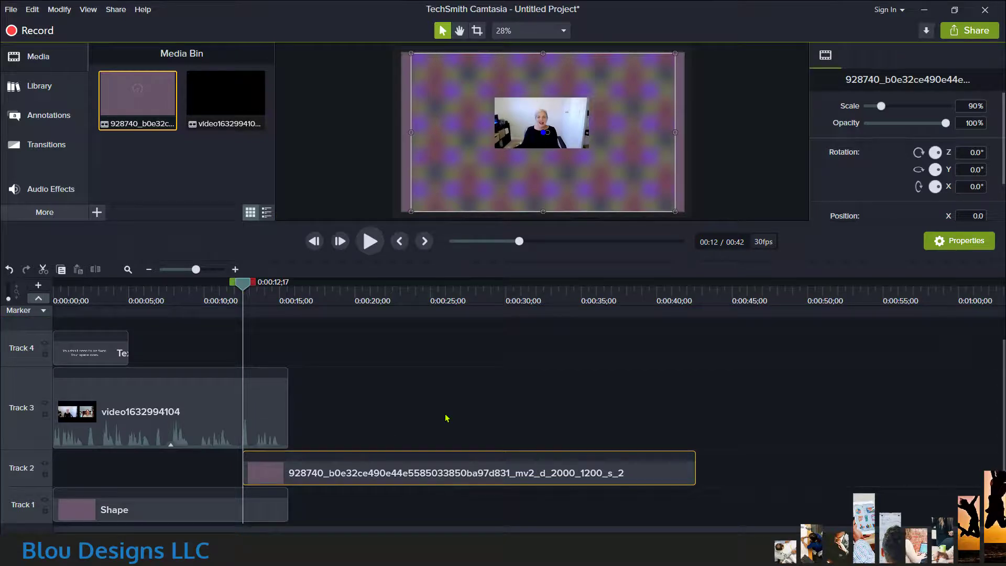
# Lower the video clip's opacity to 47% so the logo layer behind it shows through.
pyautogui.click(269, 399)
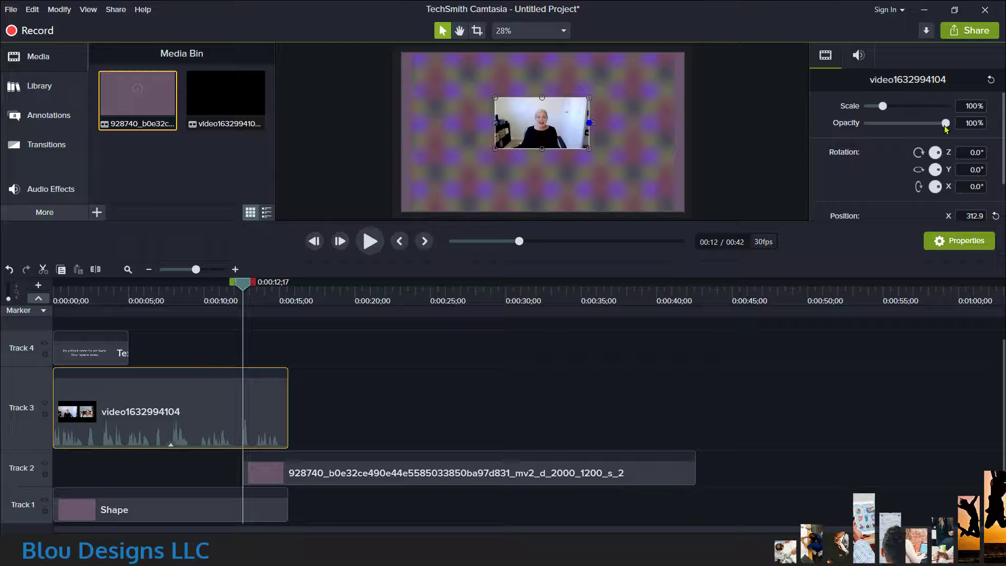
pyautogui.moveTo(947, 129); pyautogui.dragTo(905, 135)
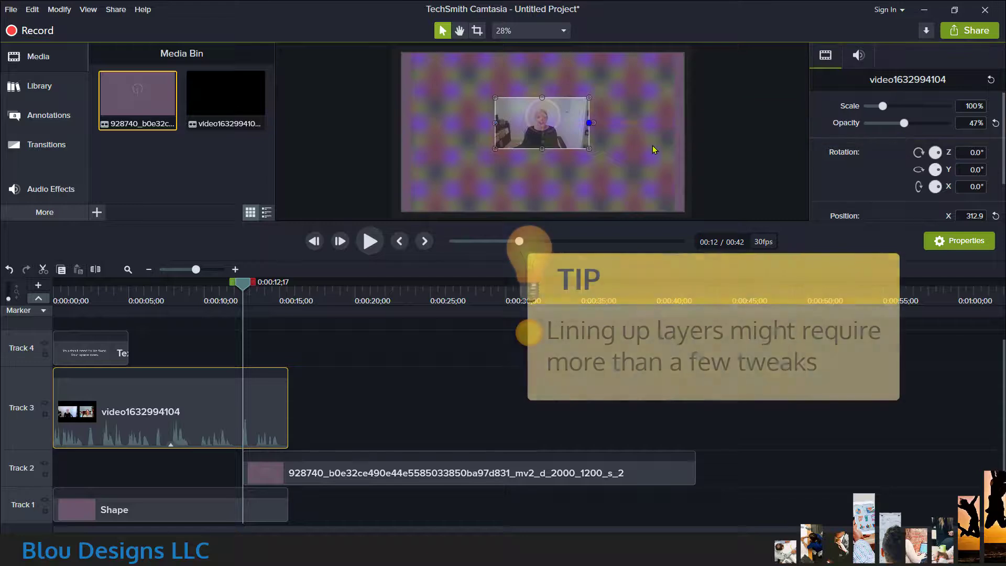
# Crop the logo clip down to the area around the logo and move the playhead to 0:00:14;27.
pyautogui.click(651, 173)
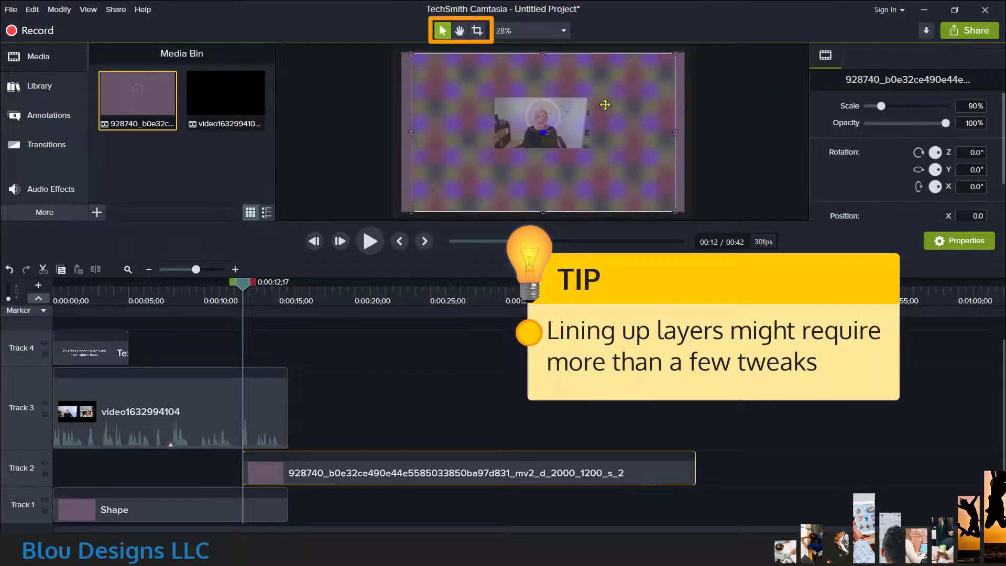
pyautogui.click(476, 33)
pyautogui.moveTo(238, 283); pyautogui.dragTo(370, 285)
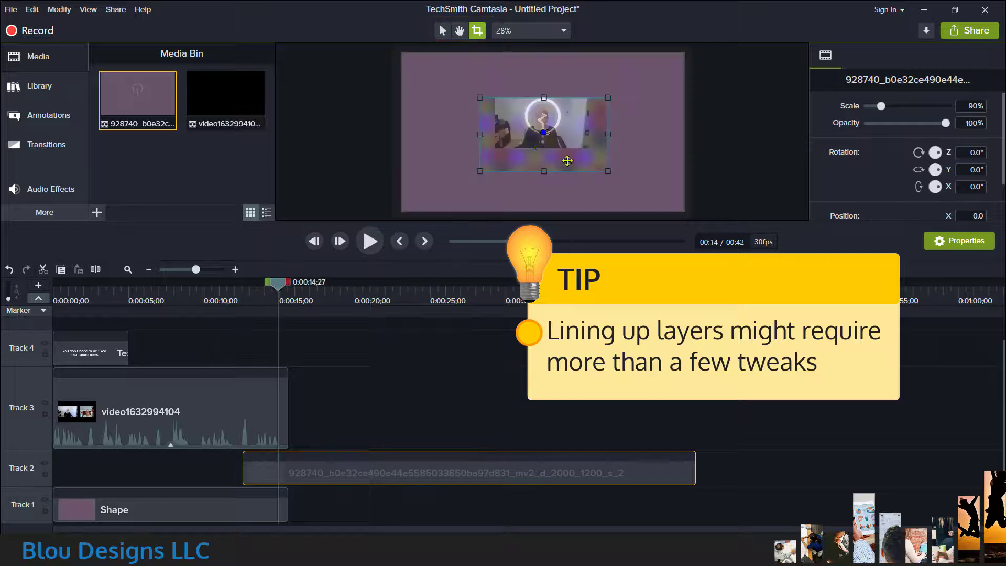
# Shrink the logo clip slightly so it lines up behind the video and restore the video clip's opacity to 100%.
pyautogui.click(338, 472)
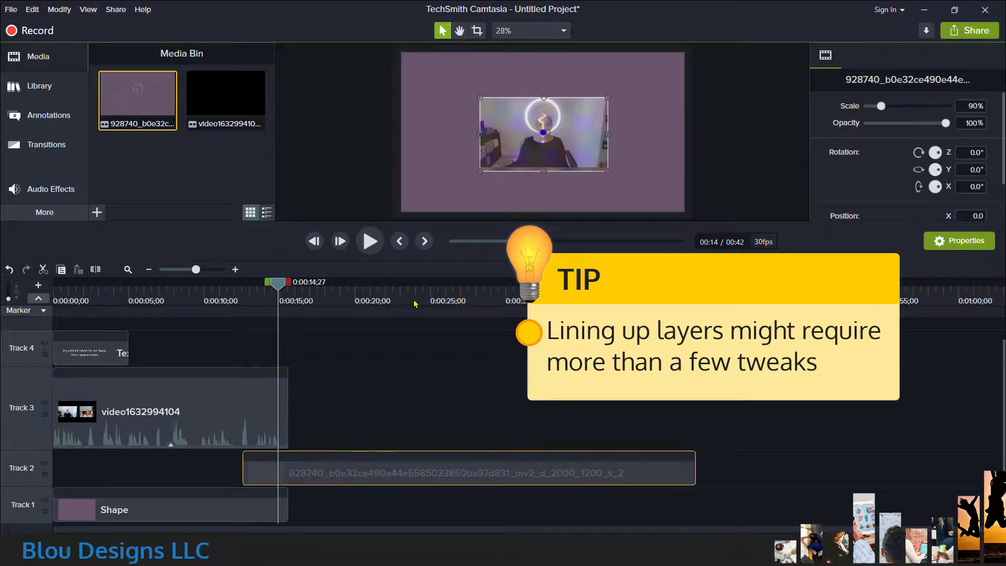
pyautogui.moveTo(608, 171); pyautogui.dragTo(602, 162)
pyautogui.click(602, 158)
pyautogui.click(588, 474)
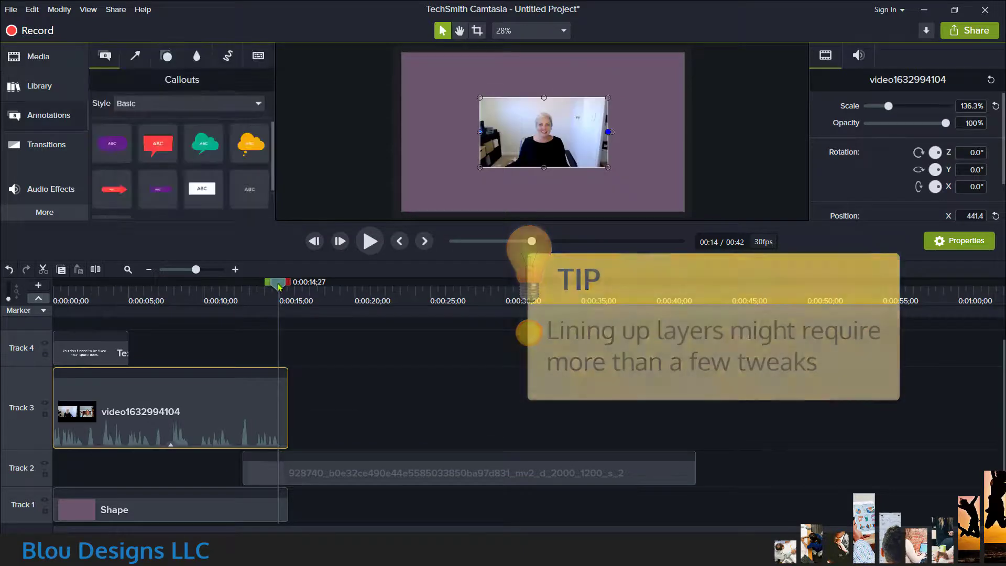
# Try a Fade transition on the end of the Track 3 video clip and delete it.
pyautogui.moveTo(280, 285)
pyautogui.mouseDown()
pyautogui.moveTo(269, 286)
pyautogui.moveTo(296, 287)
pyautogui.moveTo(266, 287)
pyautogui.mouseUp()
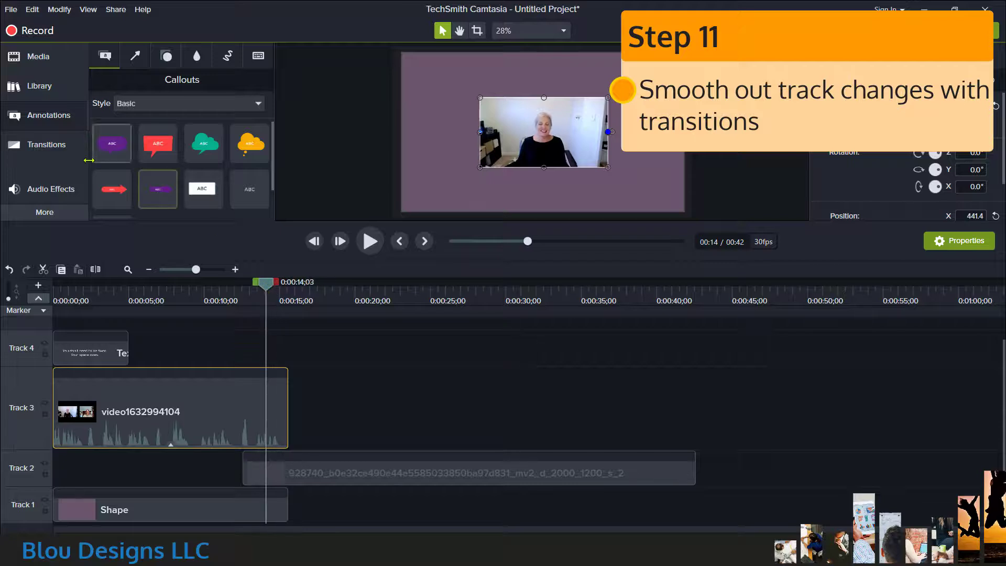
pyautogui.click(47, 145)
pyautogui.moveTo(201, 195); pyautogui.dragTo(276, 417)
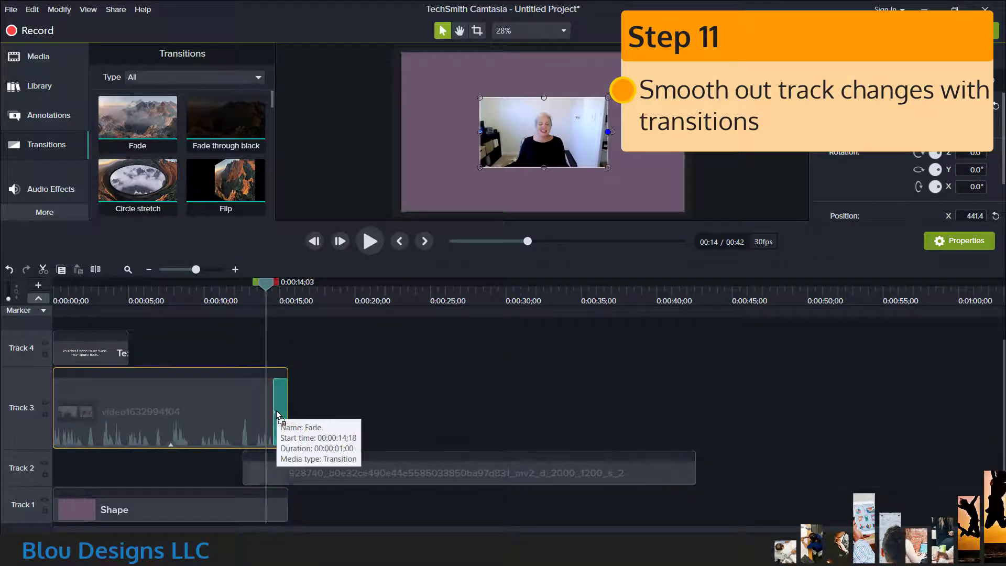
pyautogui.click(234, 270)
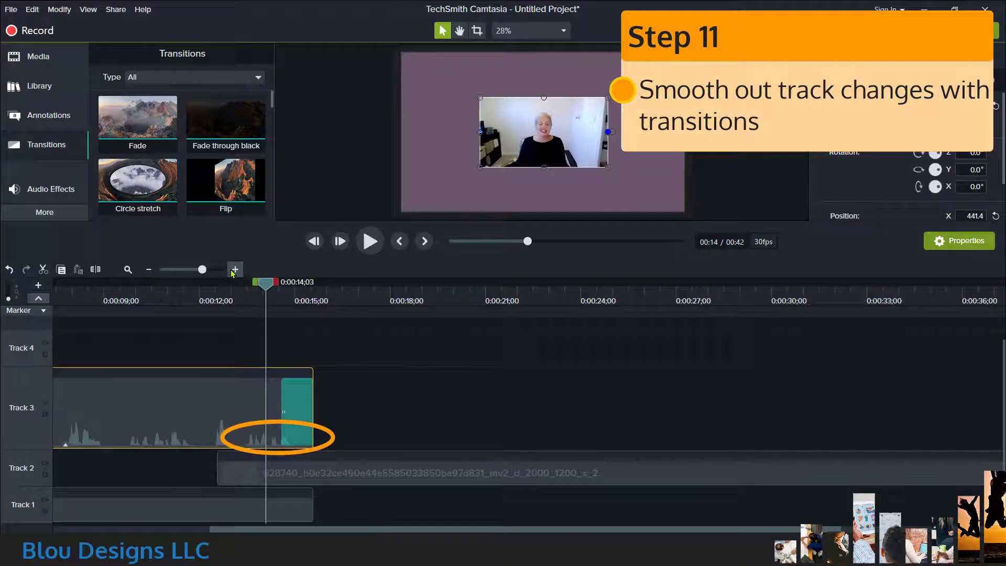
pyautogui.click(235, 270)
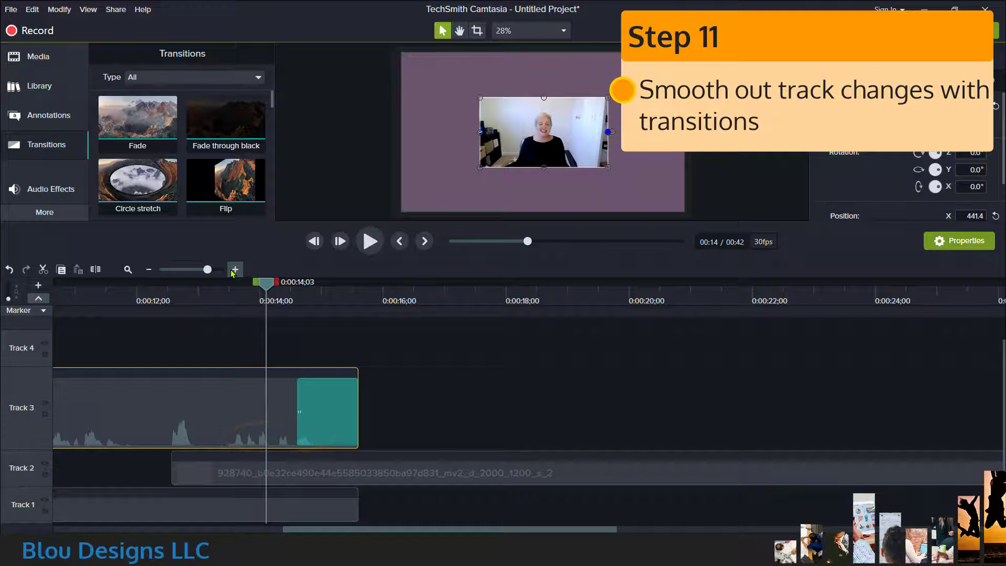
pyautogui.click(335, 393)
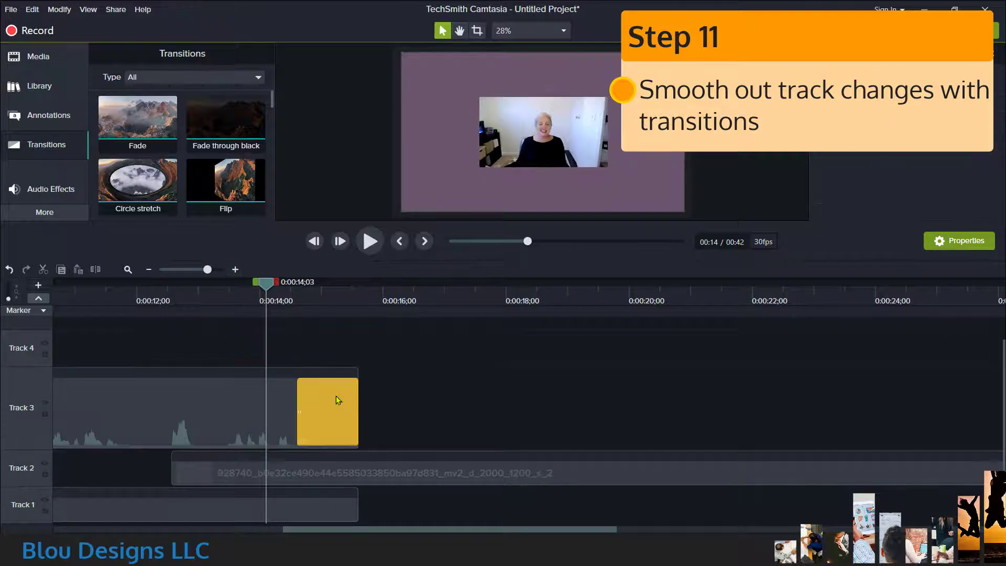
pyautogui.press('Delete')
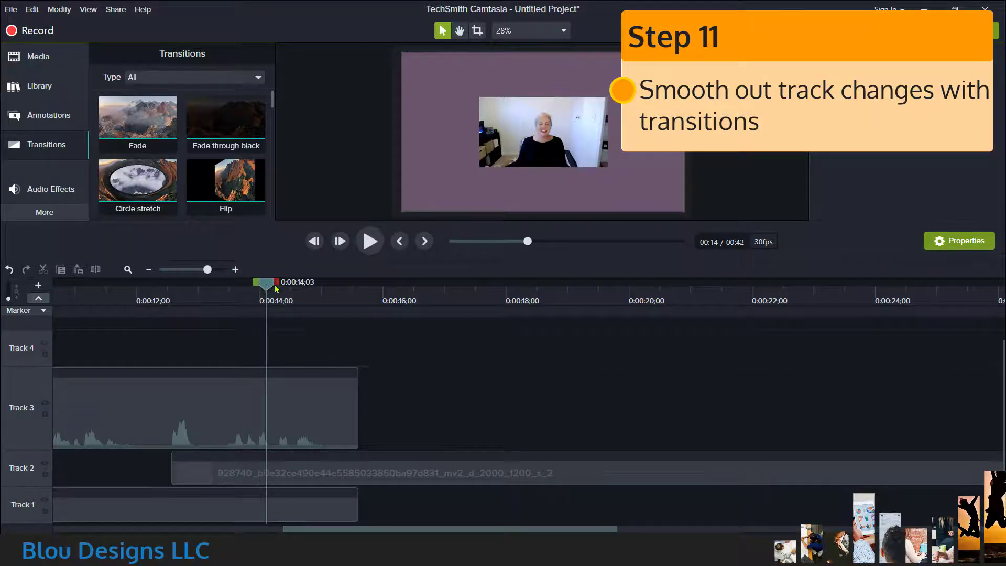
# Extend the video clip's frame at 0:00:15;11 with a duration of 3 seconds and add a Fade transition to the clip's end.
pyautogui.moveTo(276, 289); pyautogui.dragTo(344, 296)
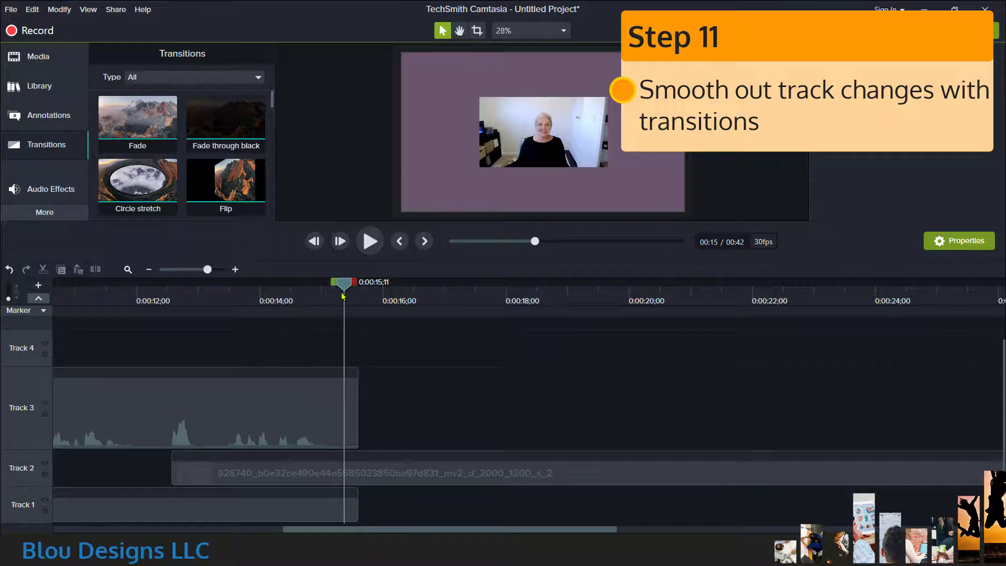
pyautogui.rightClick(351, 413)
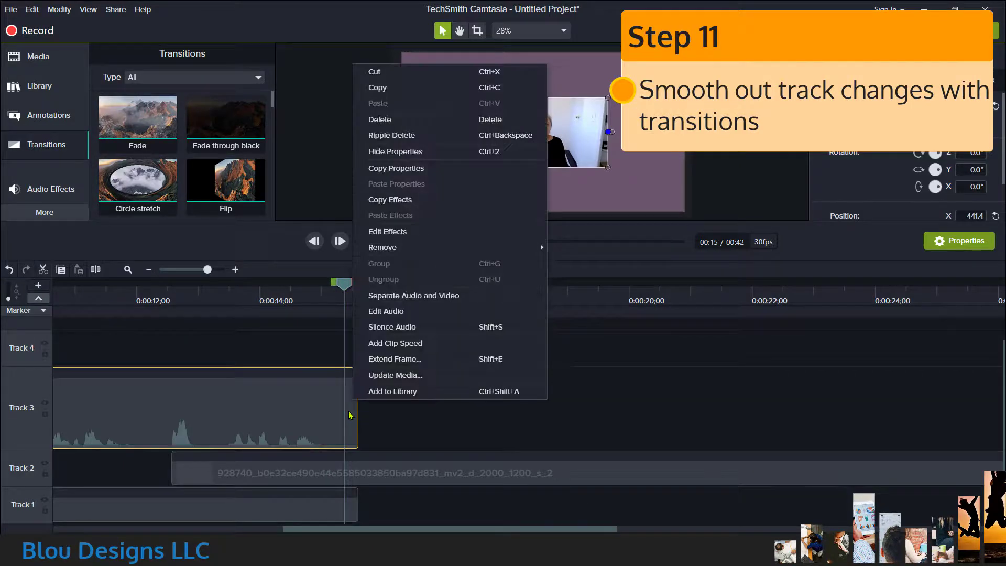
pyautogui.click(433, 359)
pyautogui.write('3')
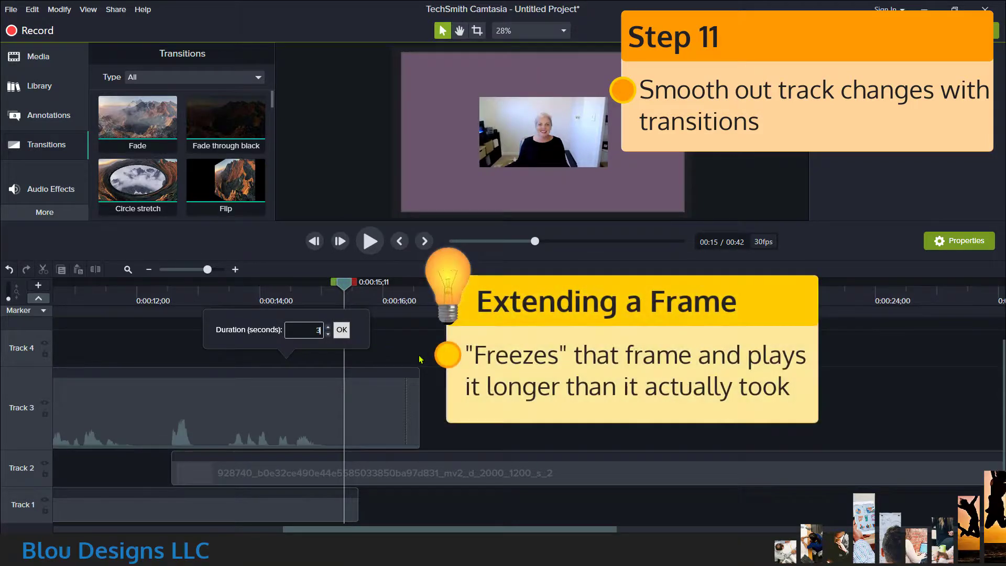
pyautogui.click(342, 331)
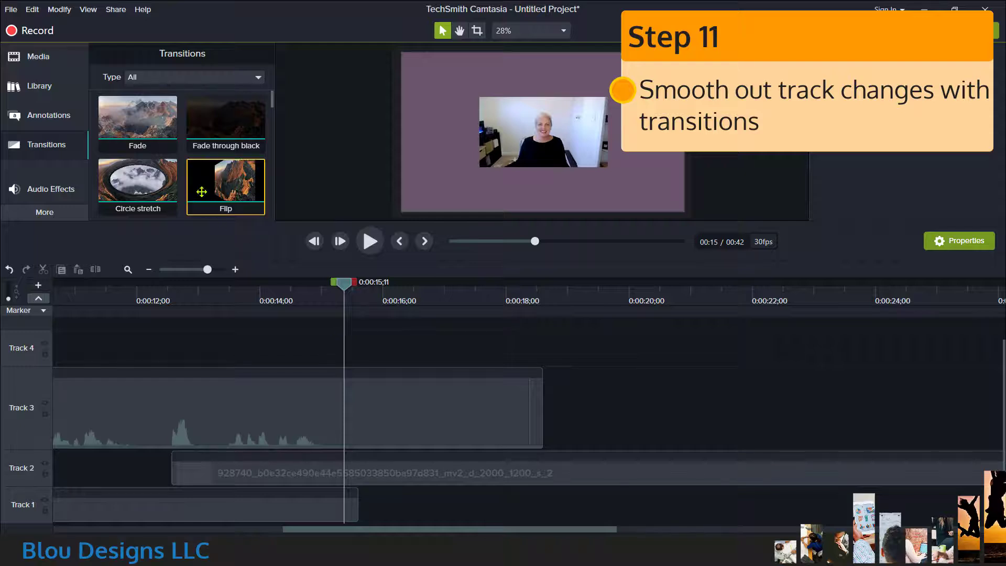
pyautogui.moveTo(137, 126); pyautogui.dragTo(397, 410)
# Split the logo clip on Track 2 at 0:00:23;00 and delete the part after the split.
pyautogui.moveTo(343, 283); pyautogui.dragTo(819, 334)
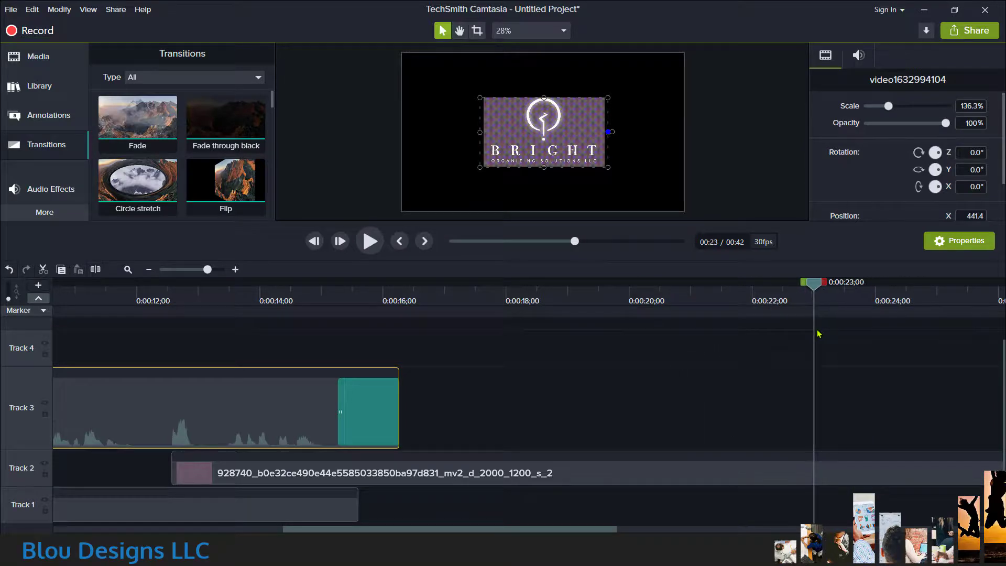
pyautogui.click(149, 269)
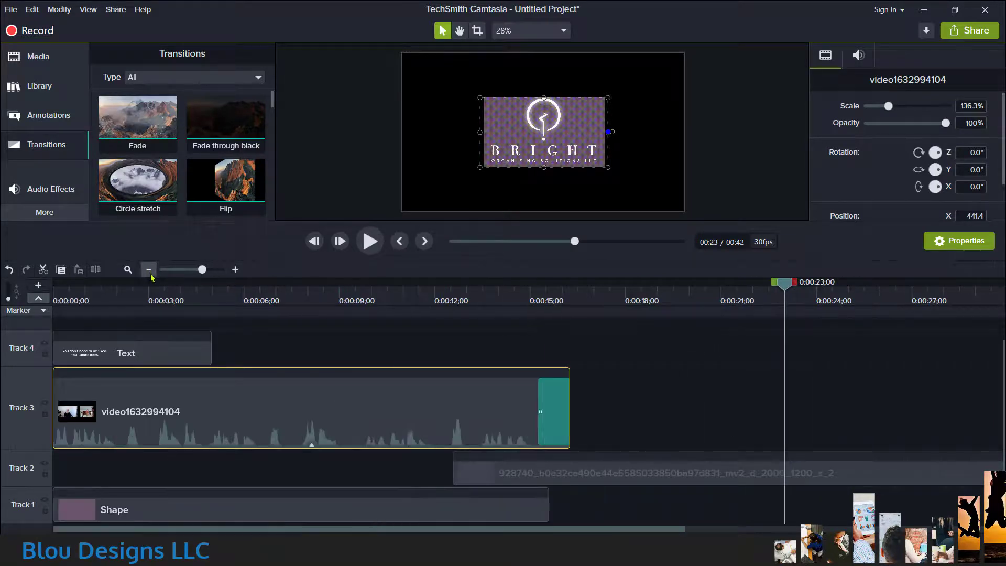
pyautogui.click(692, 473)
pyautogui.press('s')
pyautogui.press('Delete')
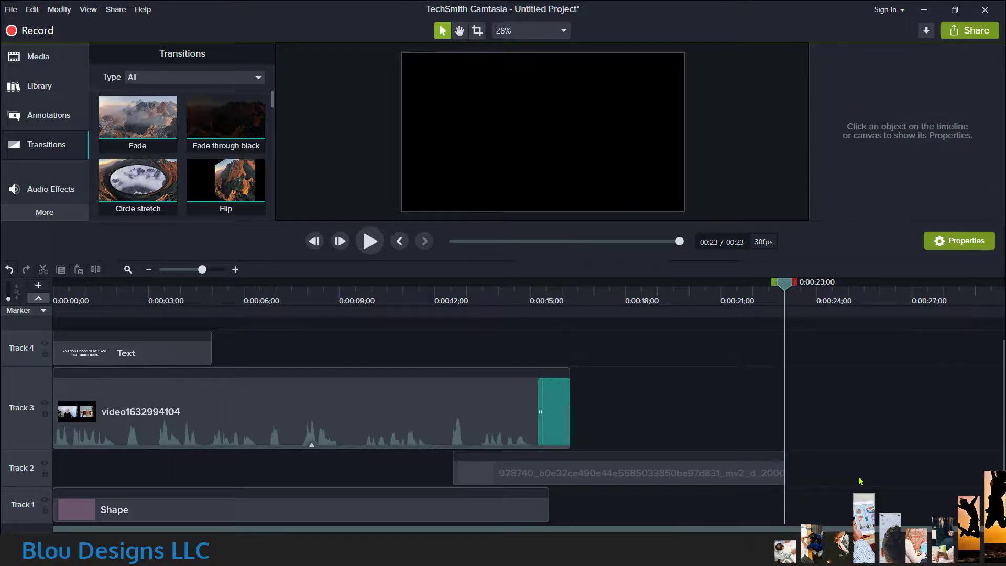
# Lengthen the Text and Shape clips to end at 0:00:23;00 with the logo clip and return the playhead to the start.
pyautogui.click(212, 352)
pyautogui.moveTo(212, 352); pyautogui.dragTo(784, 351)
pyautogui.moveTo(549, 506); pyautogui.dragTo(785, 511)
pyautogui.moveTo(785, 309); pyautogui.dragTo(640, 312)
pyautogui.press('Home')
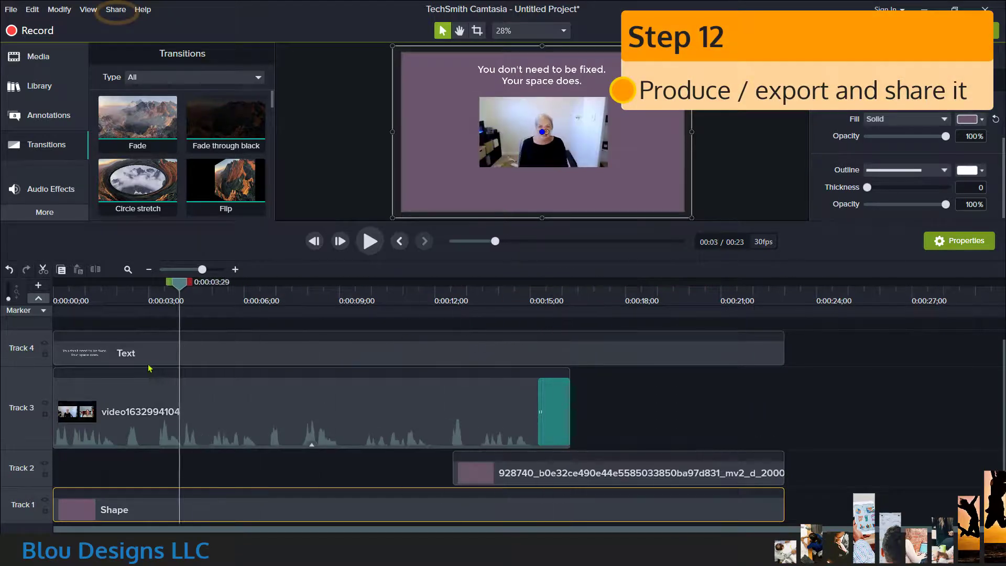
# Produce the project as an MP4 - Smart Player (HTML5) video named Untitled Project.mp4 in D:\Camtasia-Demo\ and open its Untitled Project output folder.
pyautogui.click(116, 10)
pyautogui.moveTo(178, 120)
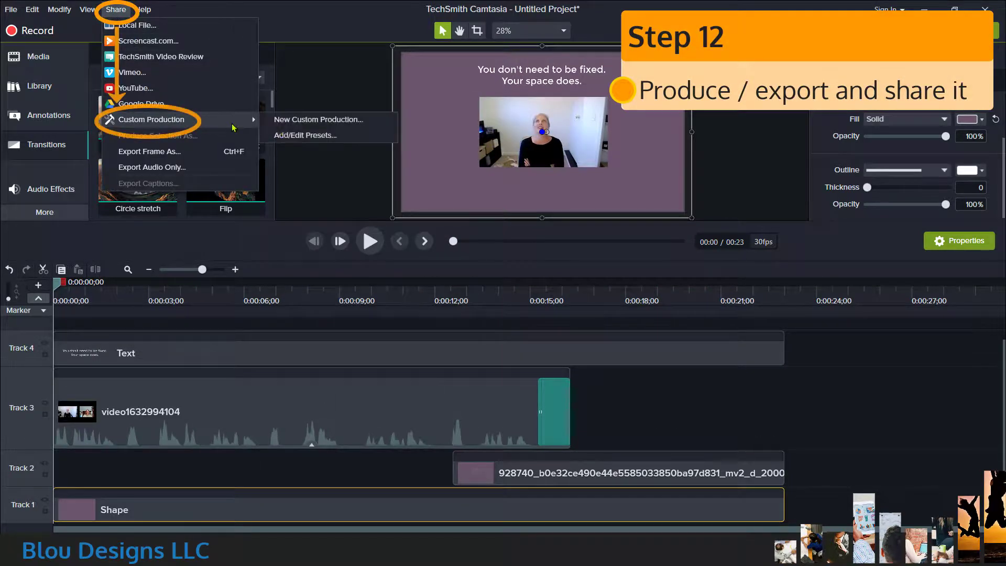
pyautogui.click(385, 123)
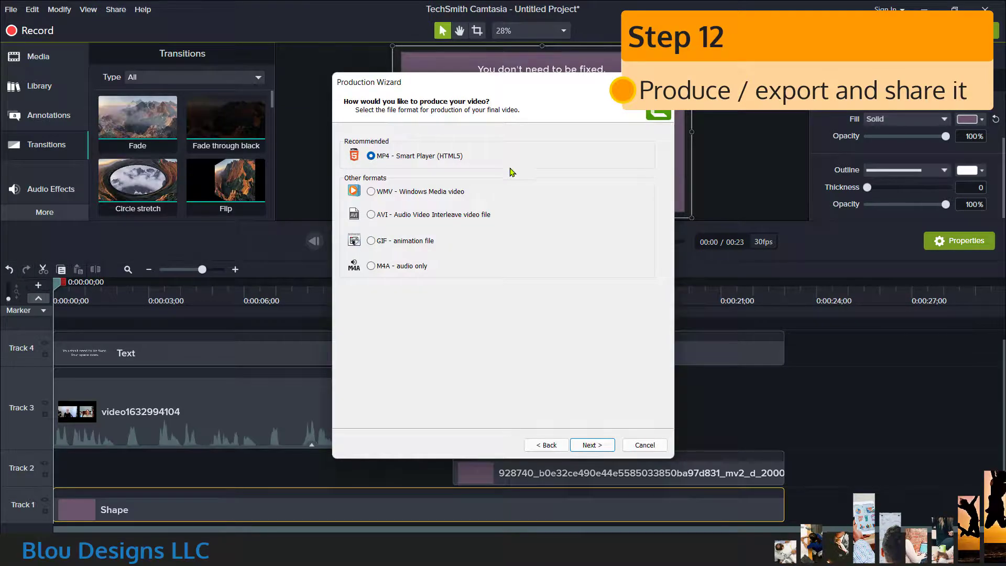
pyautogui.click(596, 444)
pyautogui.click(596, 446)
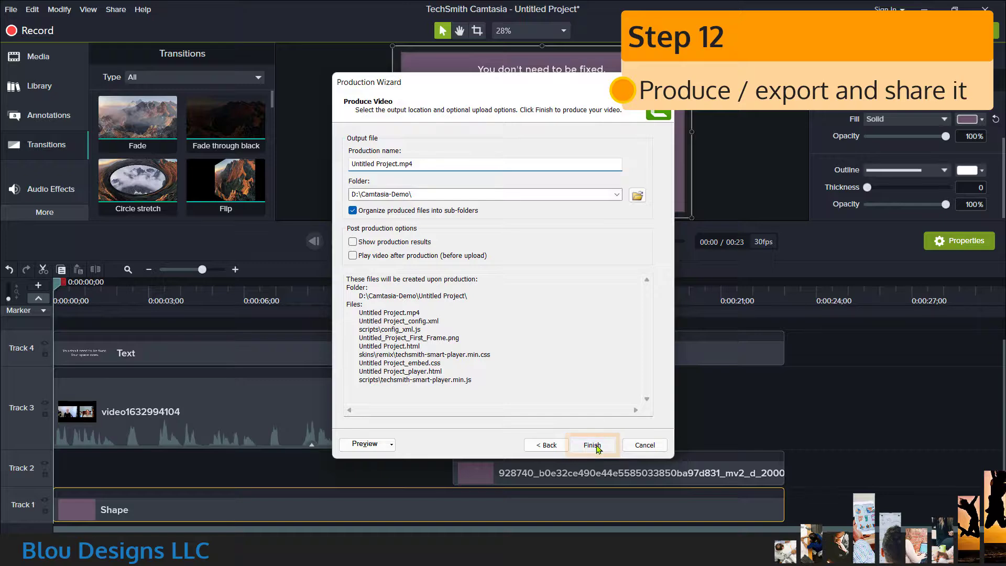
pyautogui.click(593, 445)
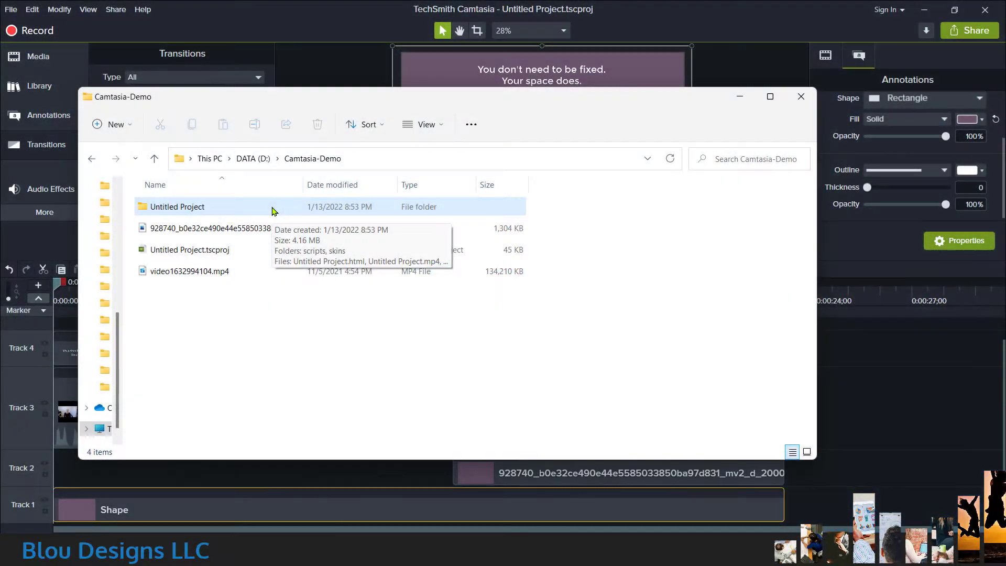
pyautogui.doubleClick(272, 207)
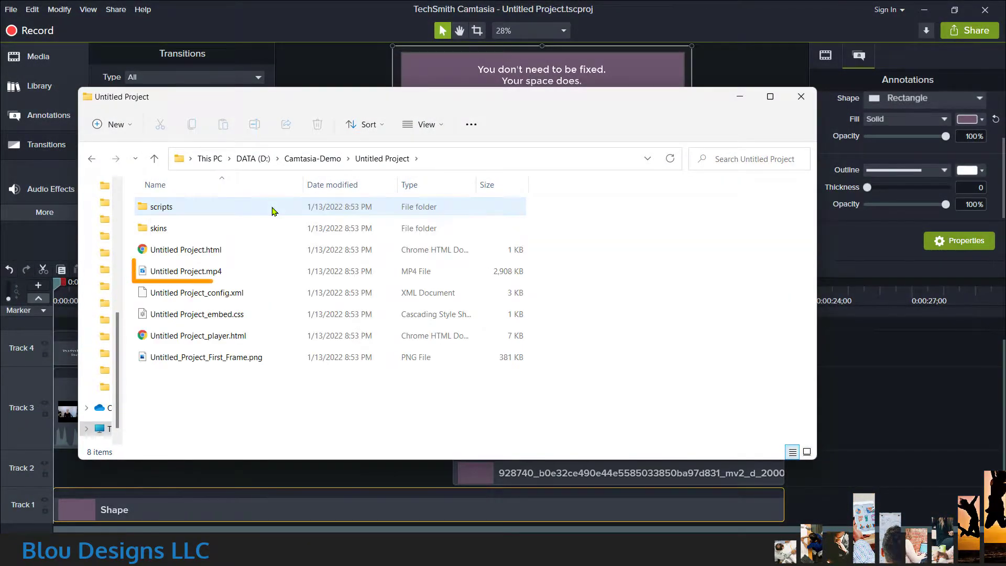